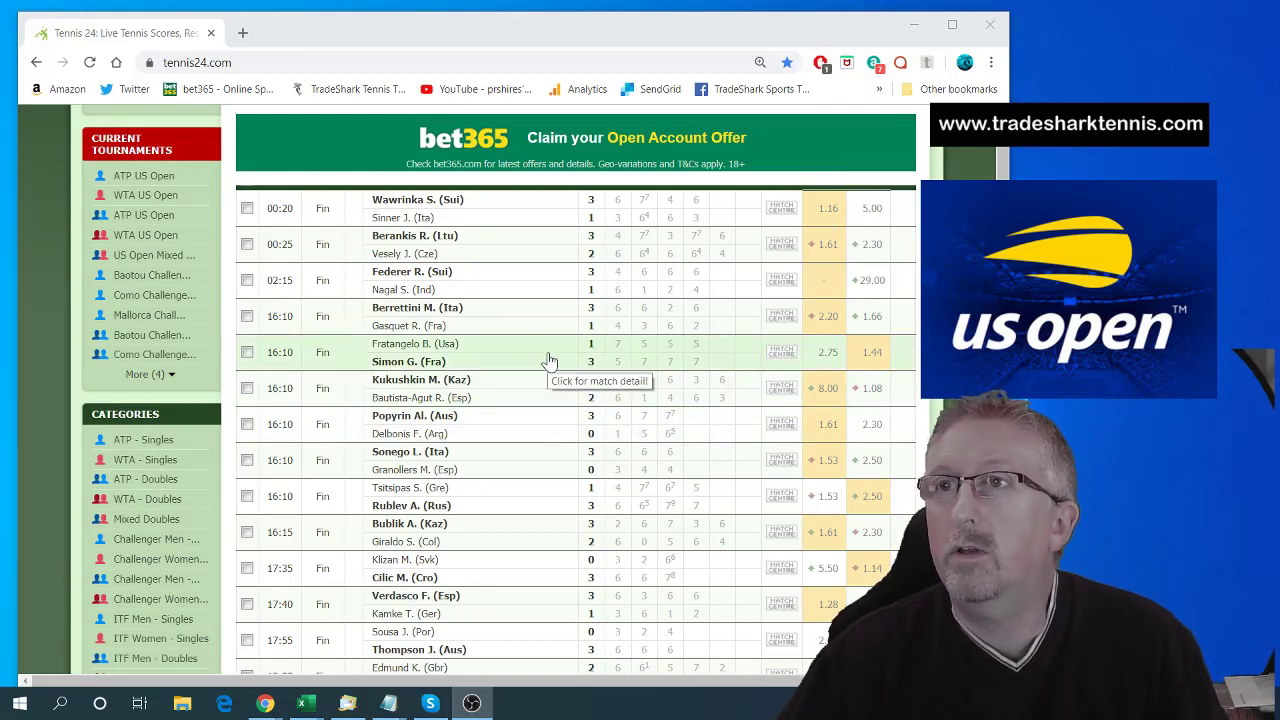
Review the finished ATP US Open singles matches for 27/08, comparing the set scores with the odds of each player
scroll(549, 360, "up", 1)
scroll(549, 360, "up", 1)
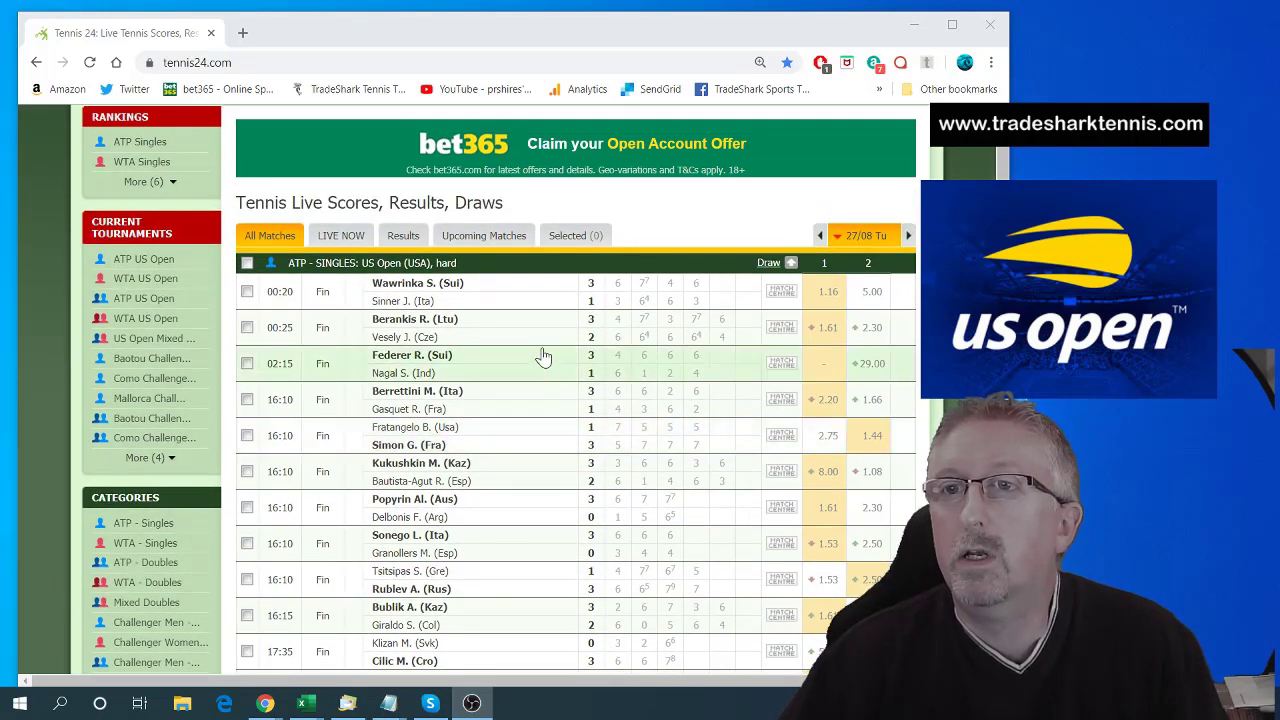
scroll(546, 375, "down", 2)
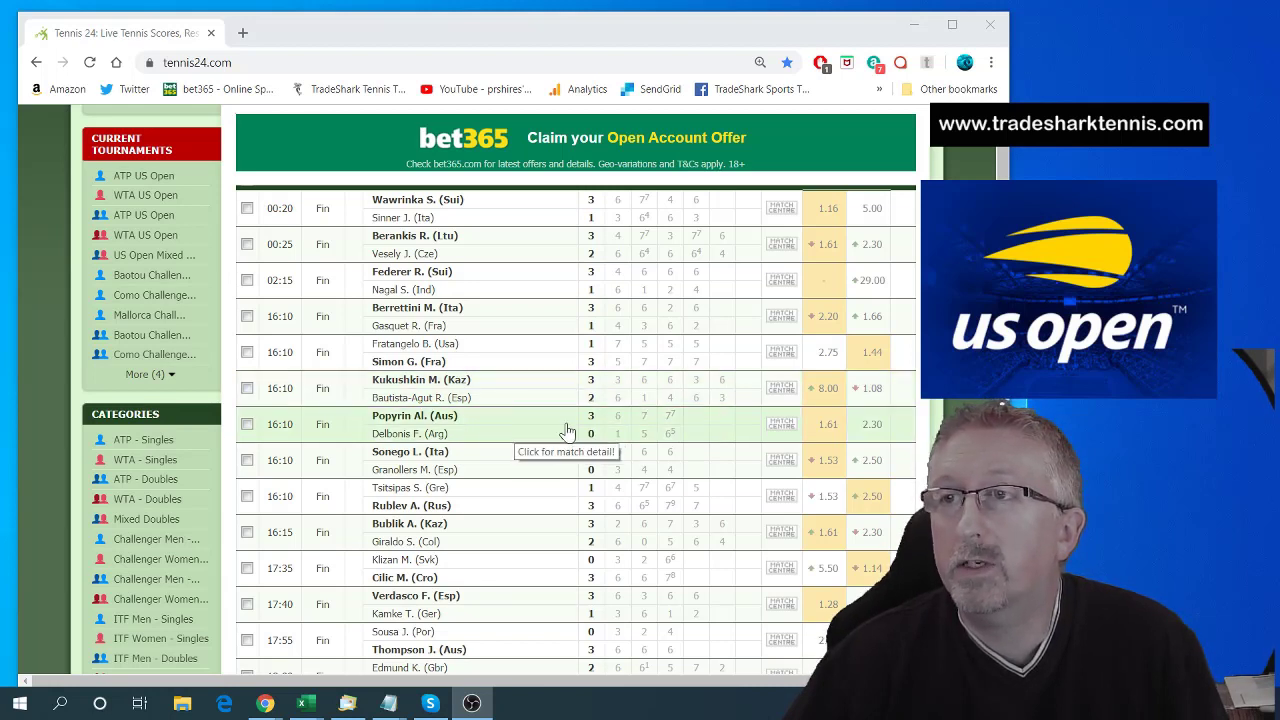
scroll(523, 456, "down", 1)
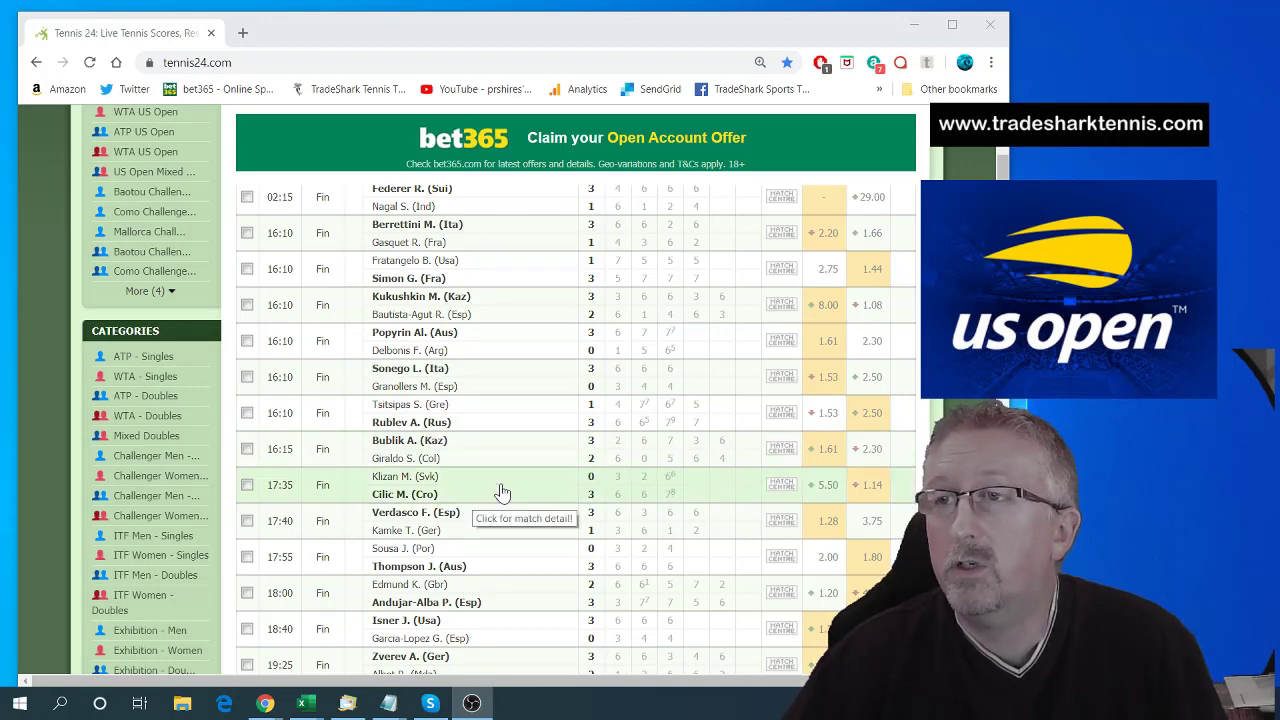
scroll(526, 477, "down", 1)
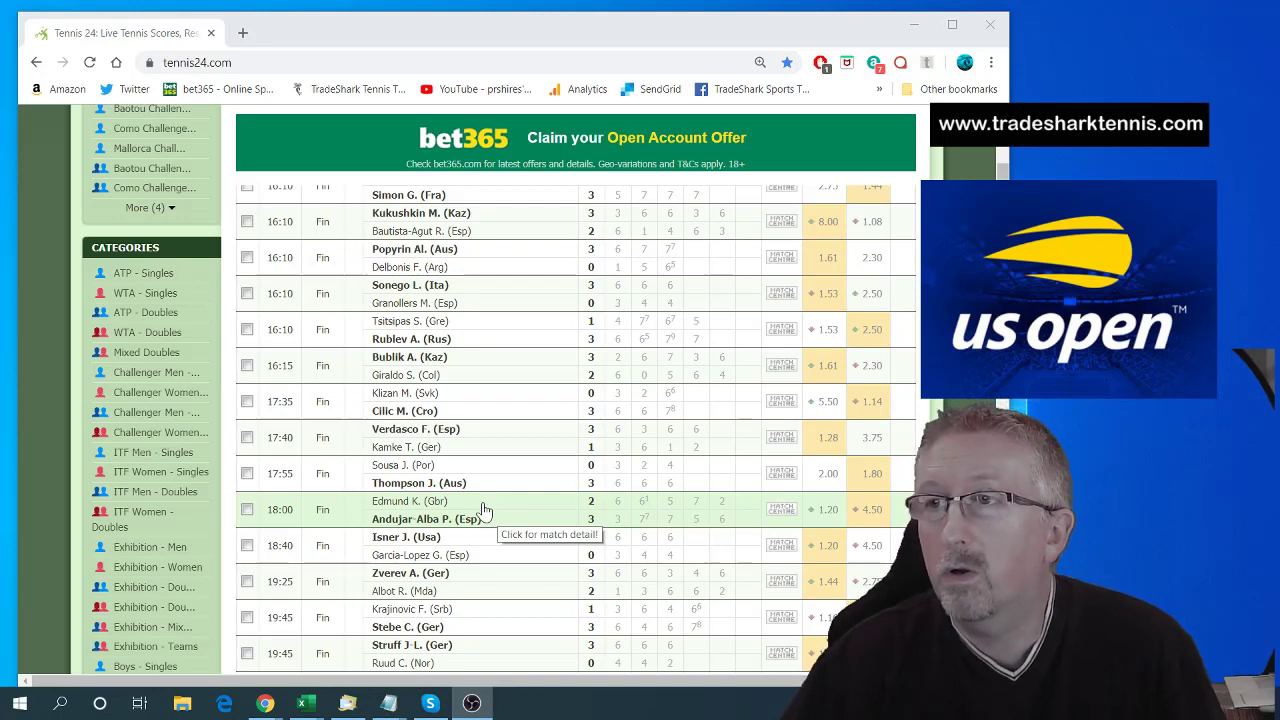
scroll(483, 511, "down", 1)
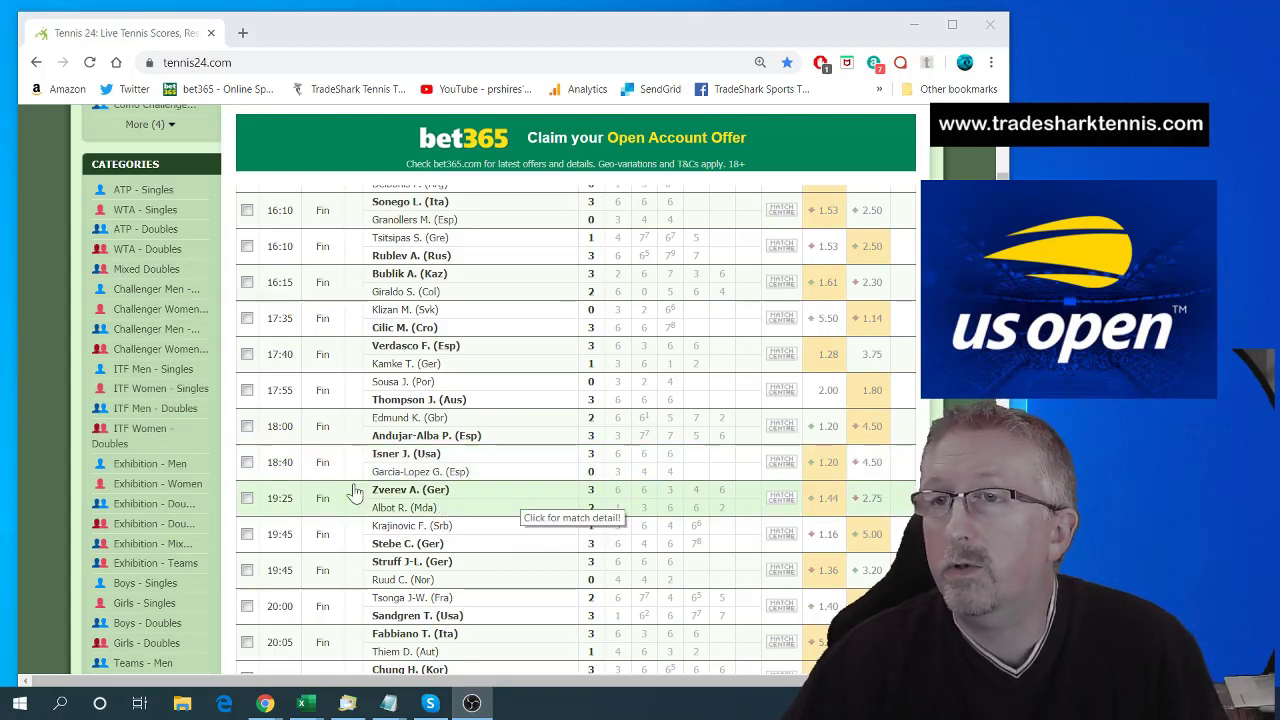
scroll(514, 500, "down", 1)
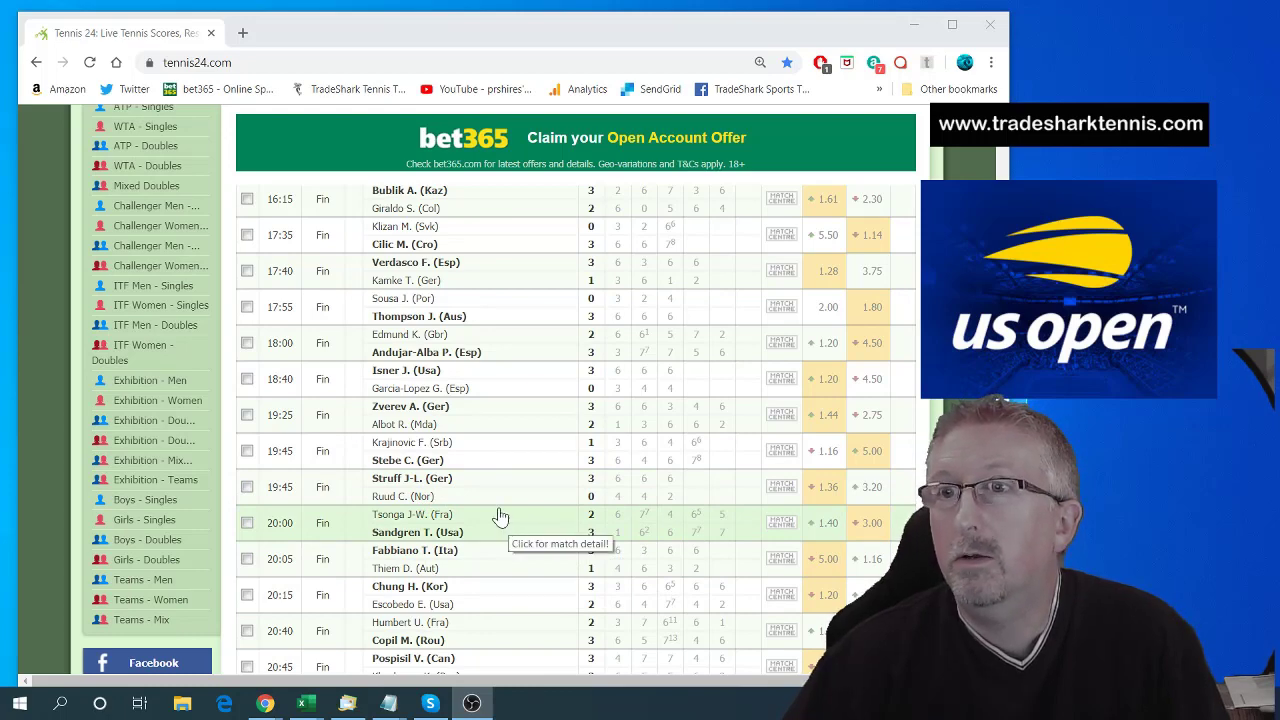
scroll(505, 520, "down", 3)
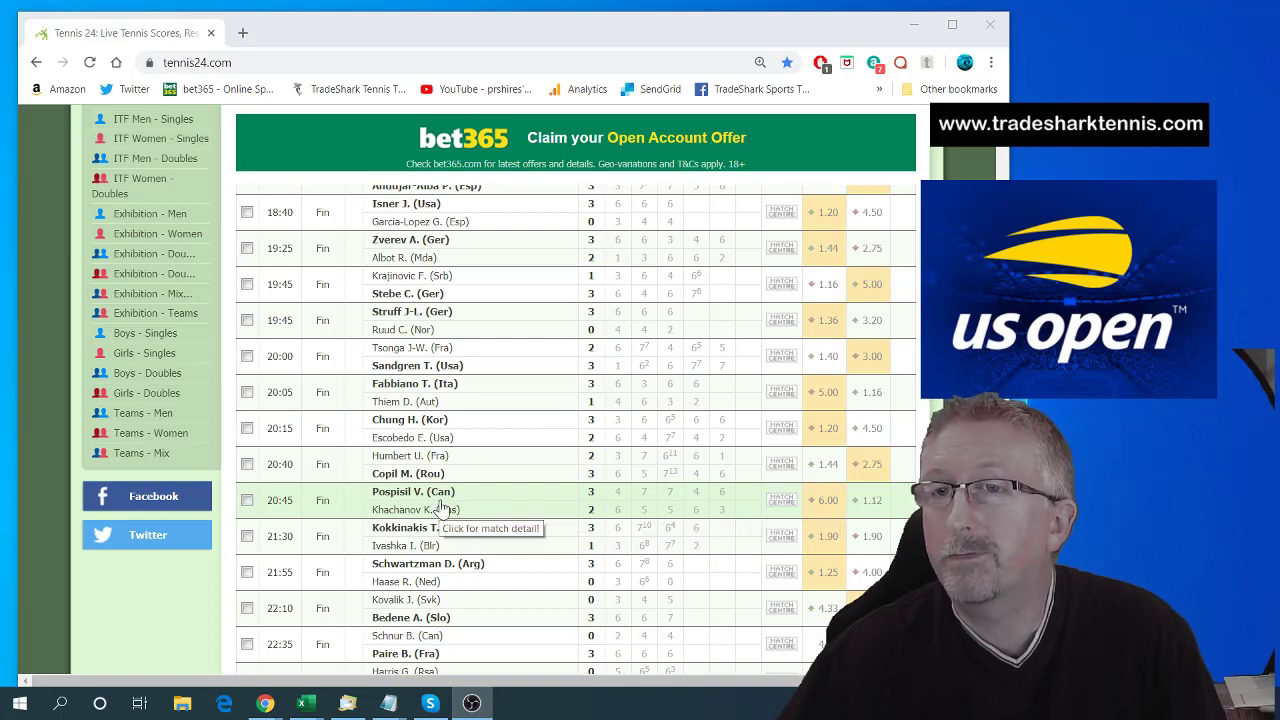
scroll(489, 508, "down", 2)
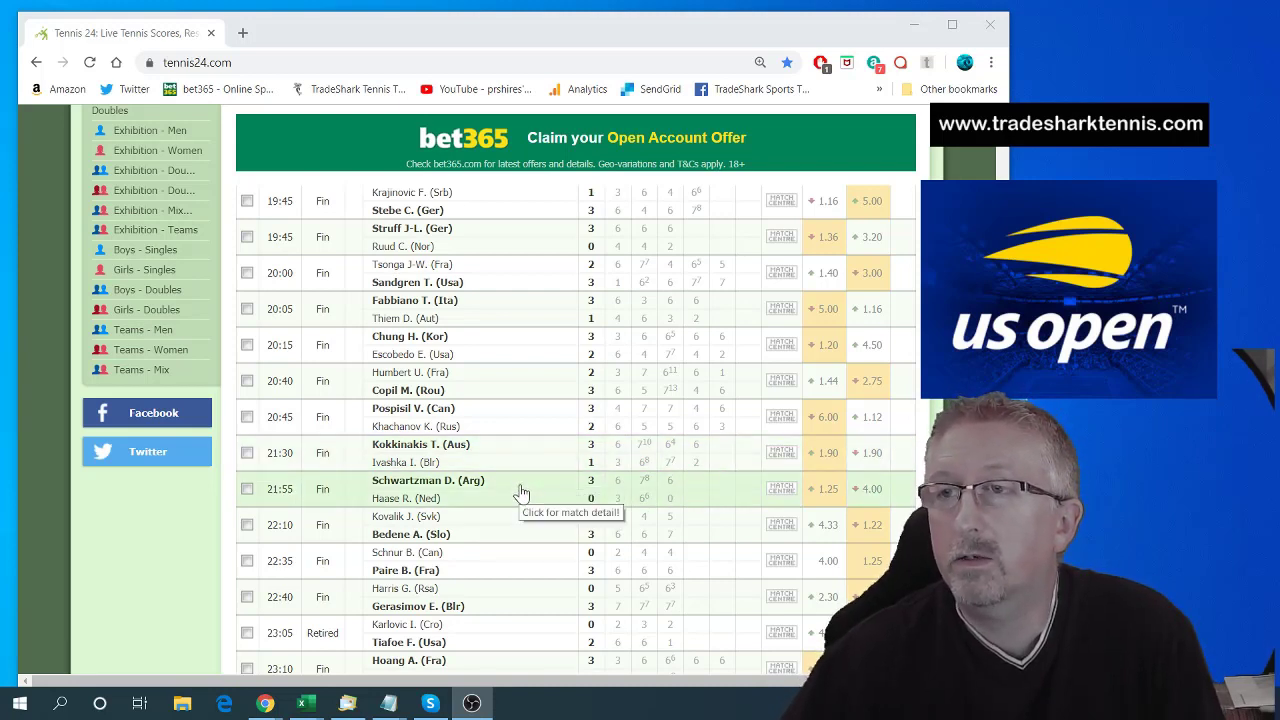
scroll(513, 532, "down", 1)
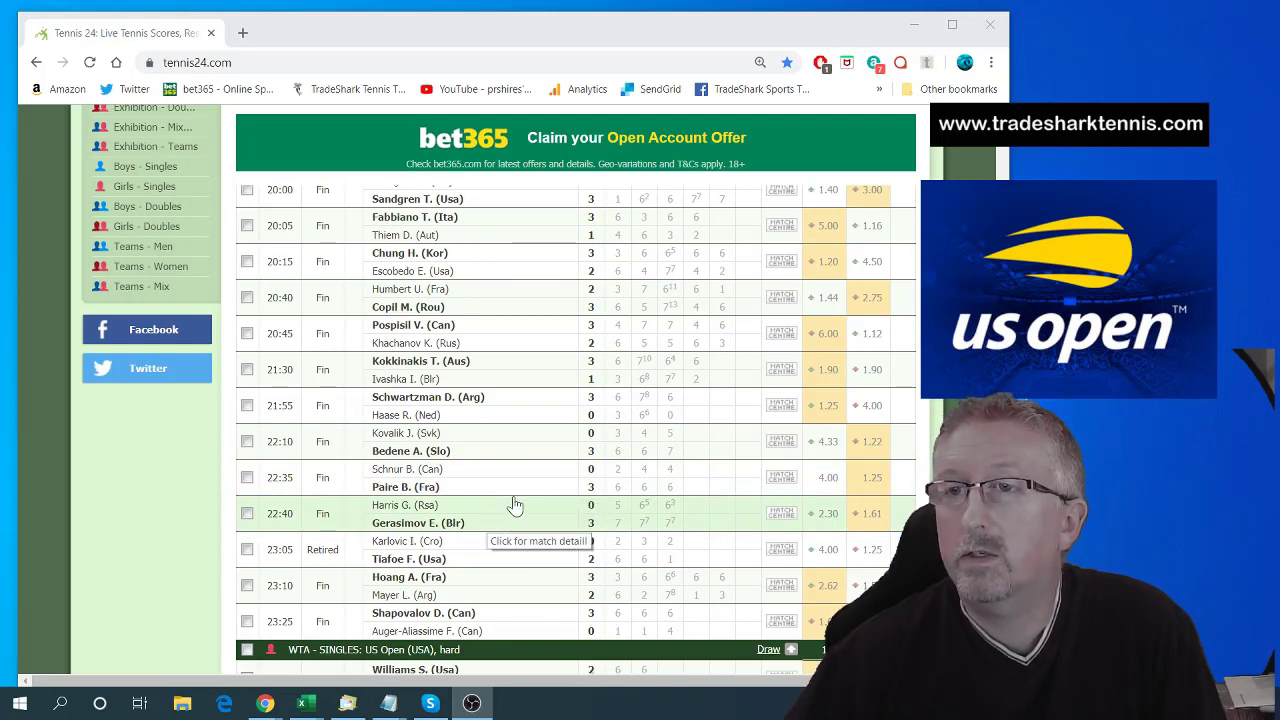
scroll(495, 548, "down", 1)
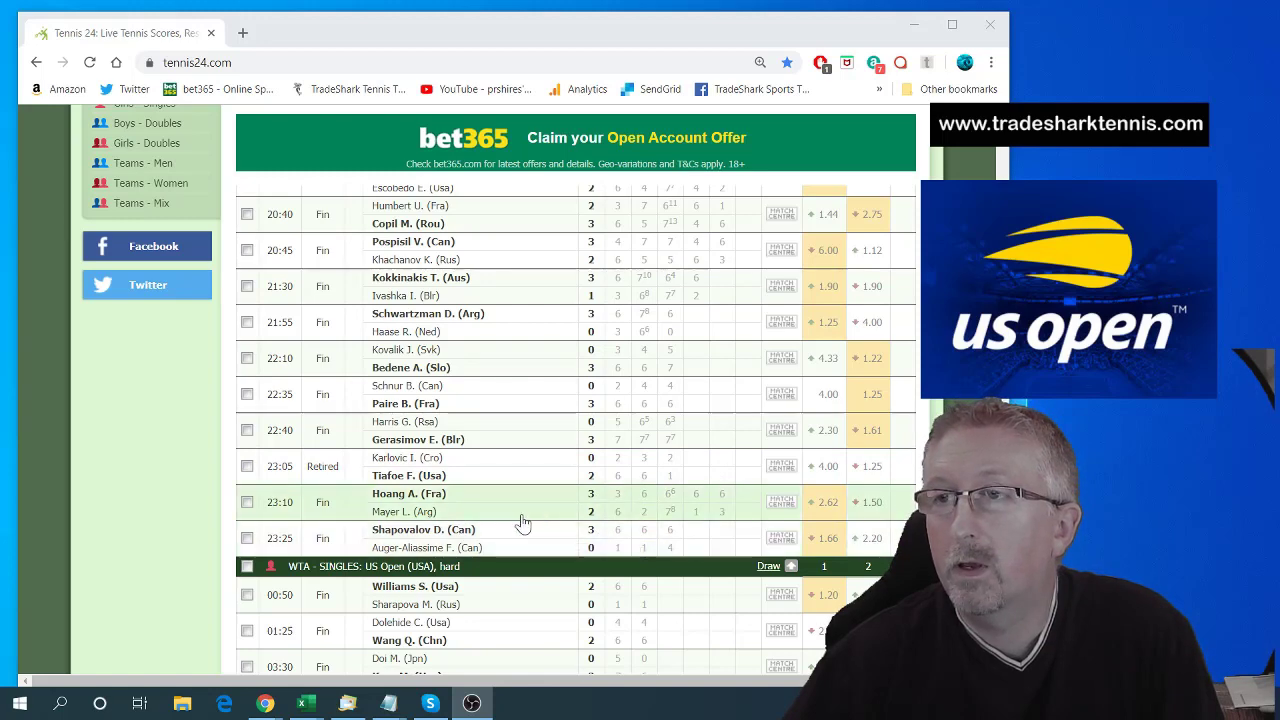
Review the WTA US Open singles results for 27/08, starting from the earliest matches in the section
scroll(552, 488, "down", 3)
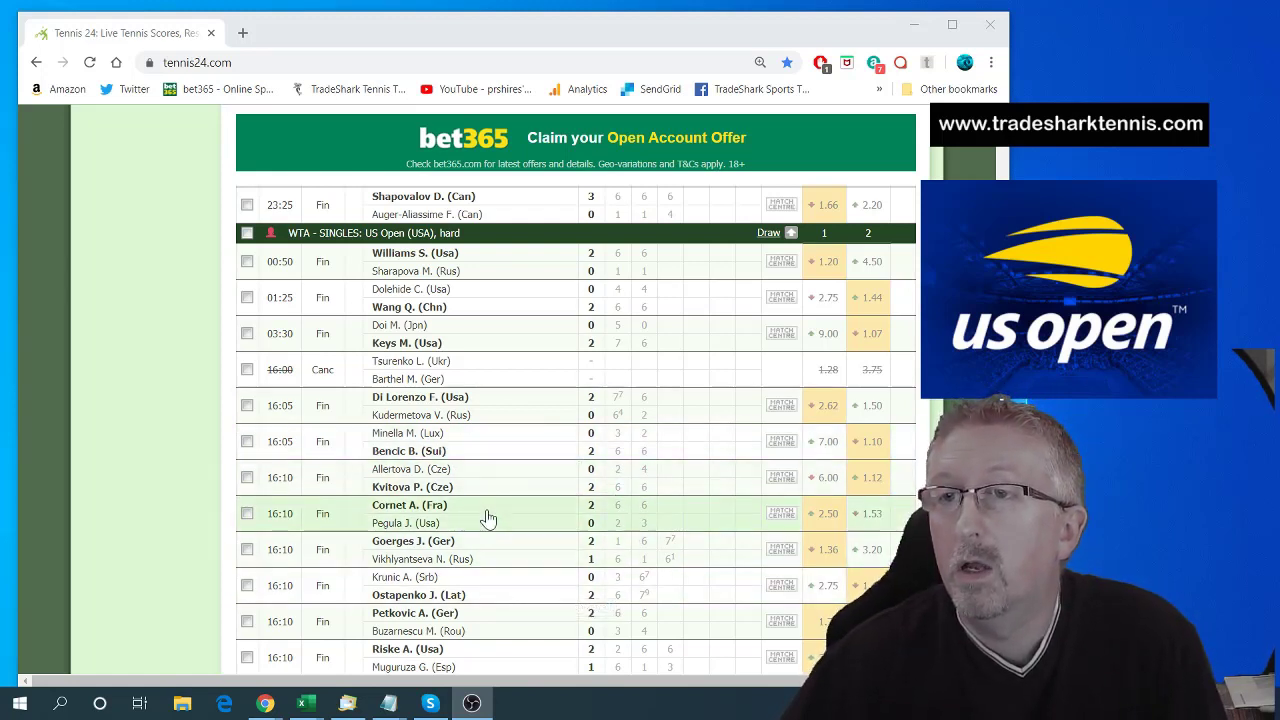
scroll(507, 516, "down", 1)
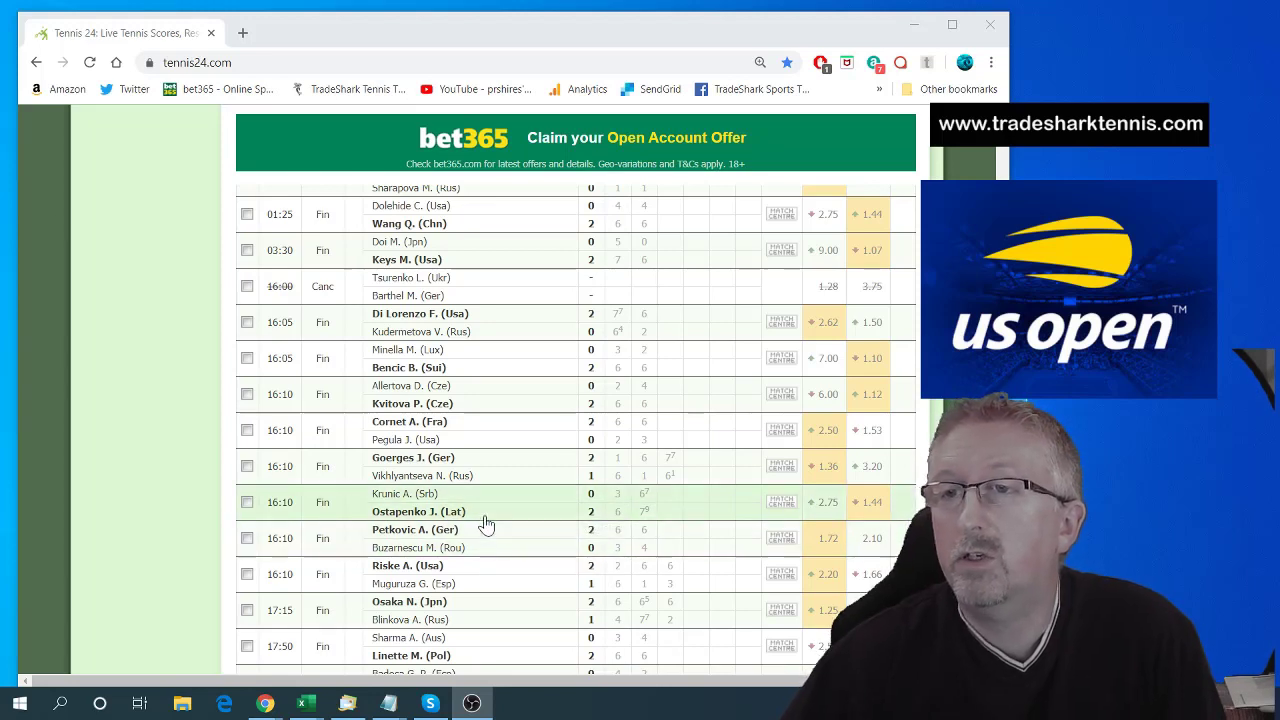
scroll(517, 540, "down", 3)
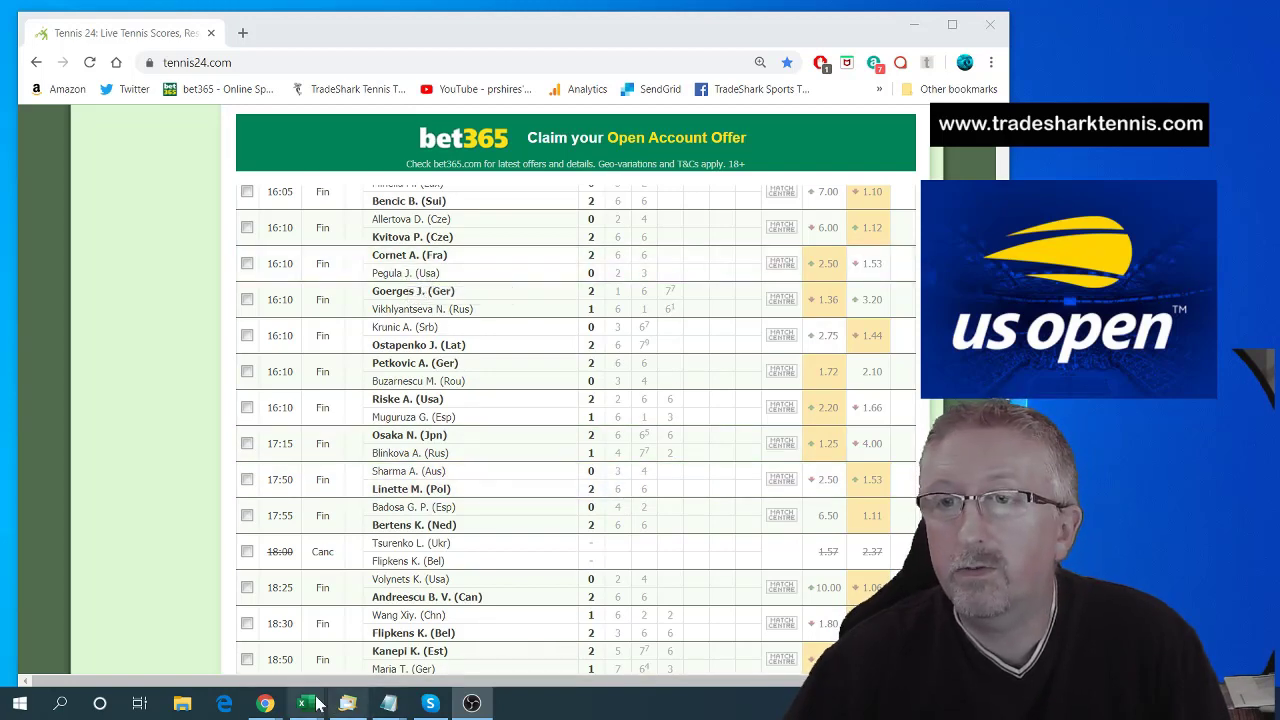
Close the separate bet365 browser window while keeping the Tennis24 results window open
mouse_move(267, 708)
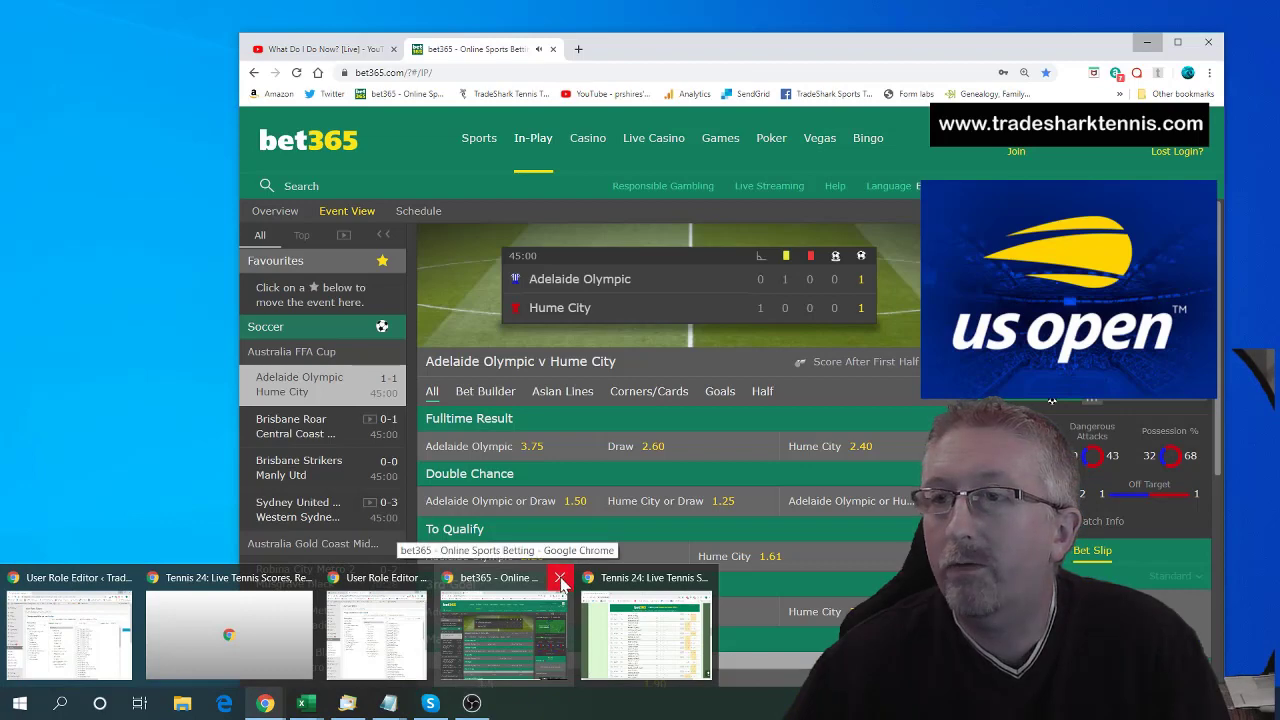
left_click(562, 580)
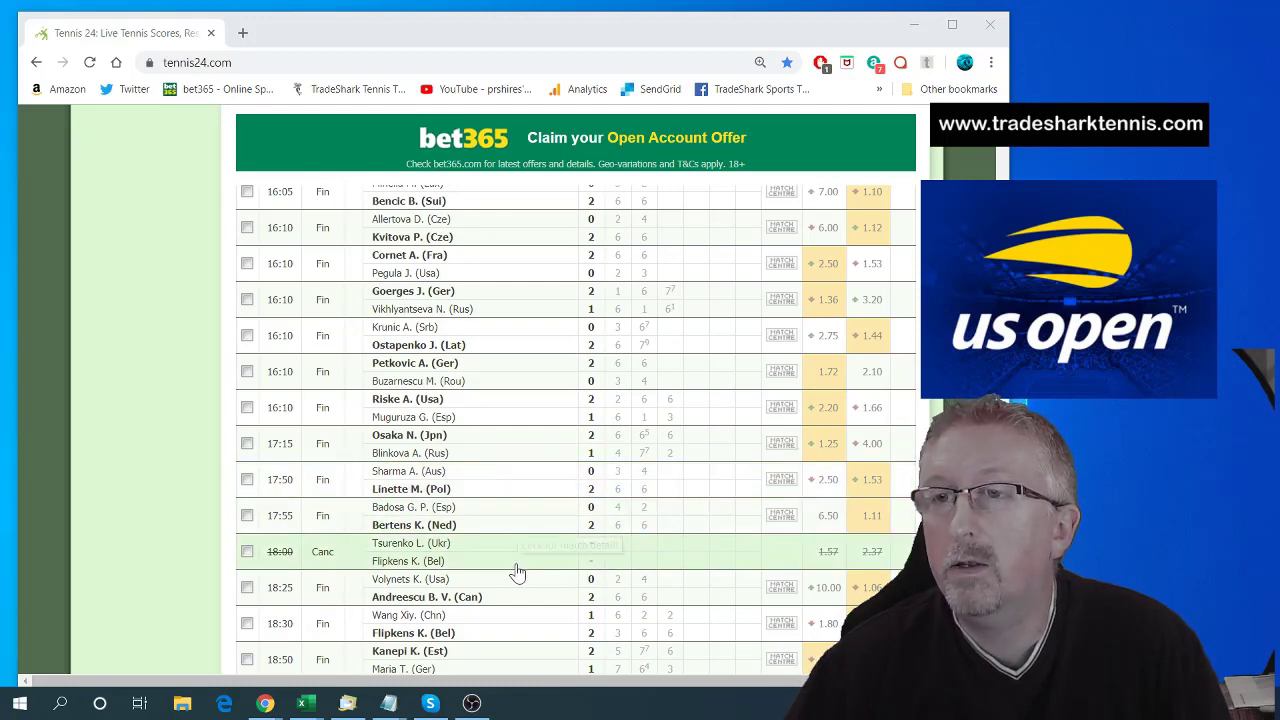
Examine the remaining WTA US Open singles results for 27/08, down to the end of the section
scroll(497, 520, "down", 3)
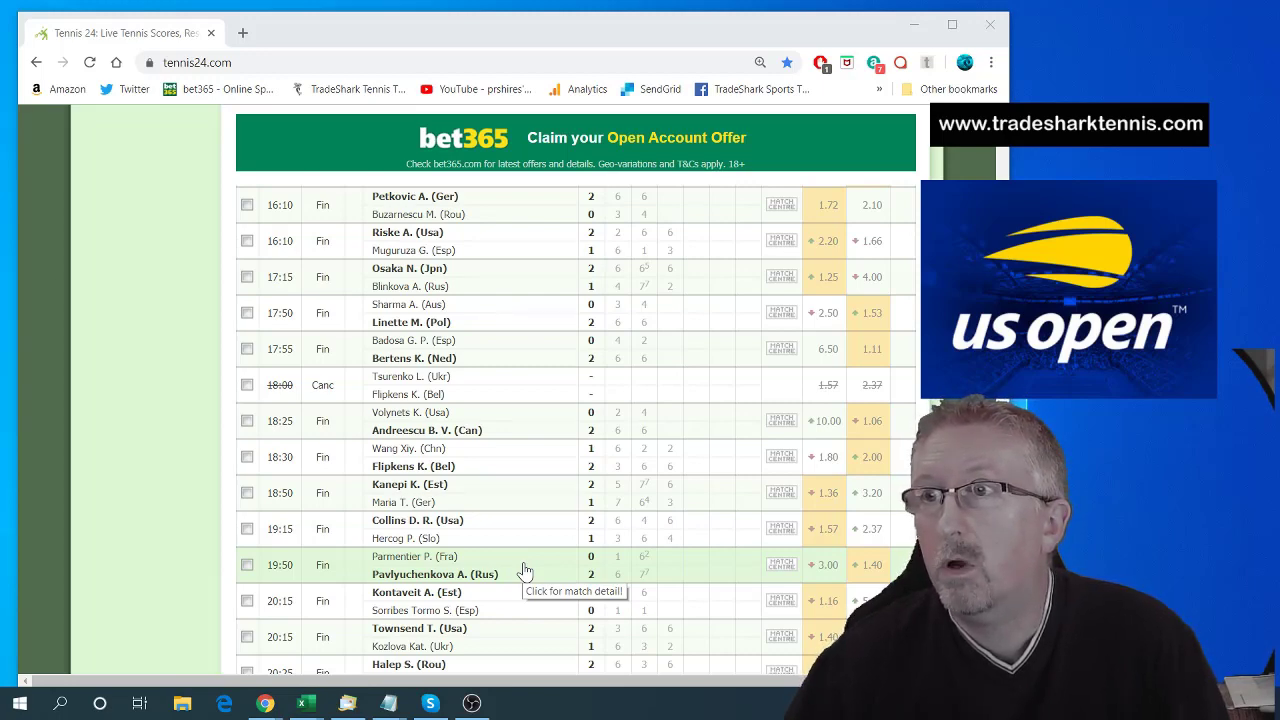
scroll(556, 557, "down", 1)
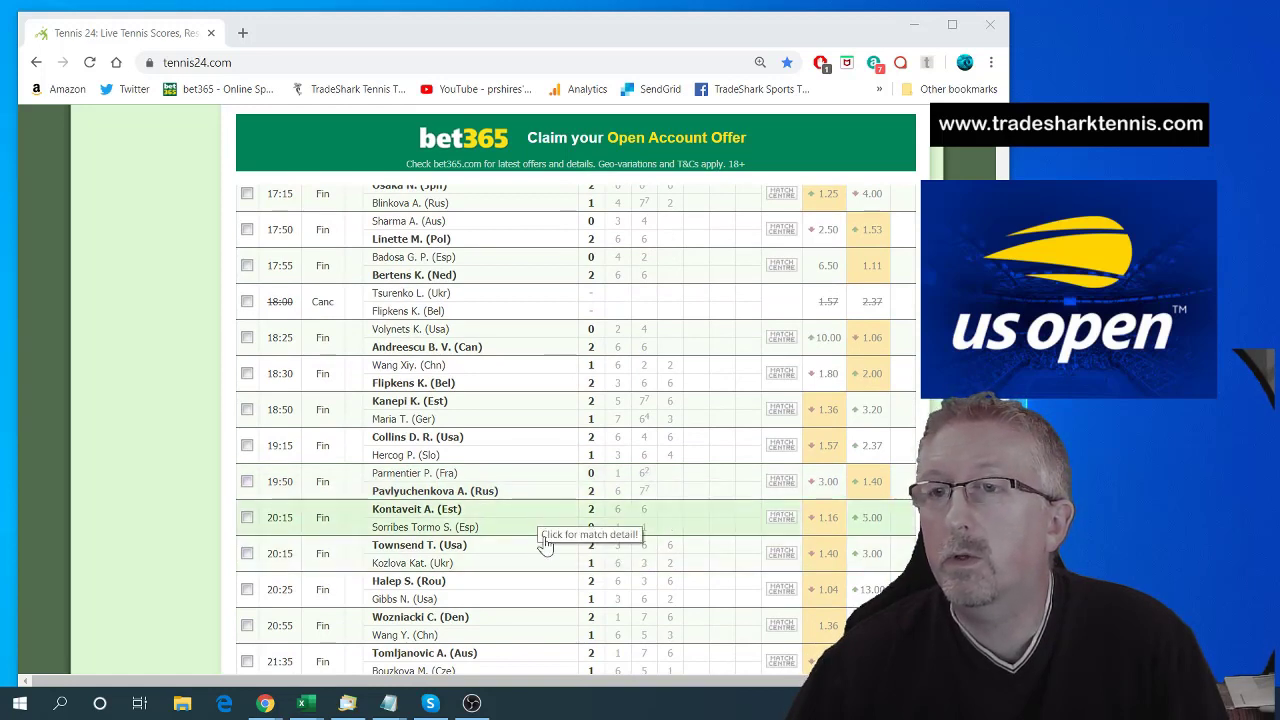
mouse_move(472, 703)
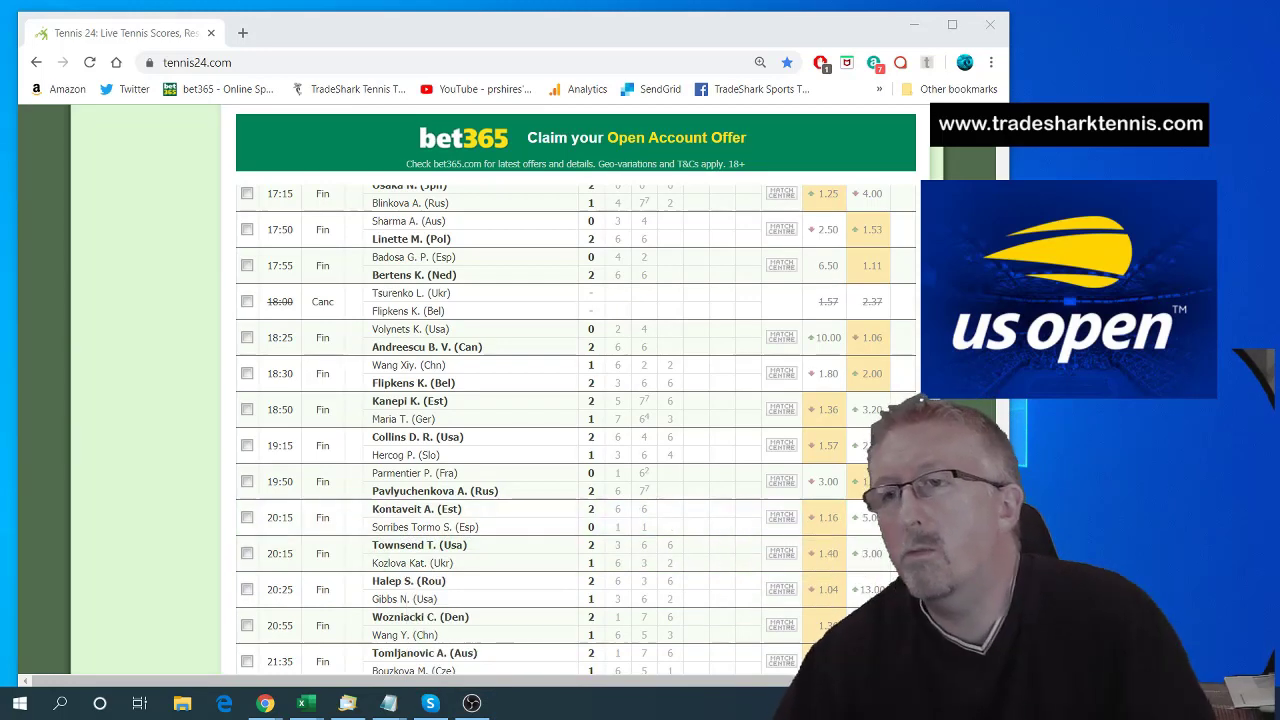
scroll(535, 513, "down", 1)
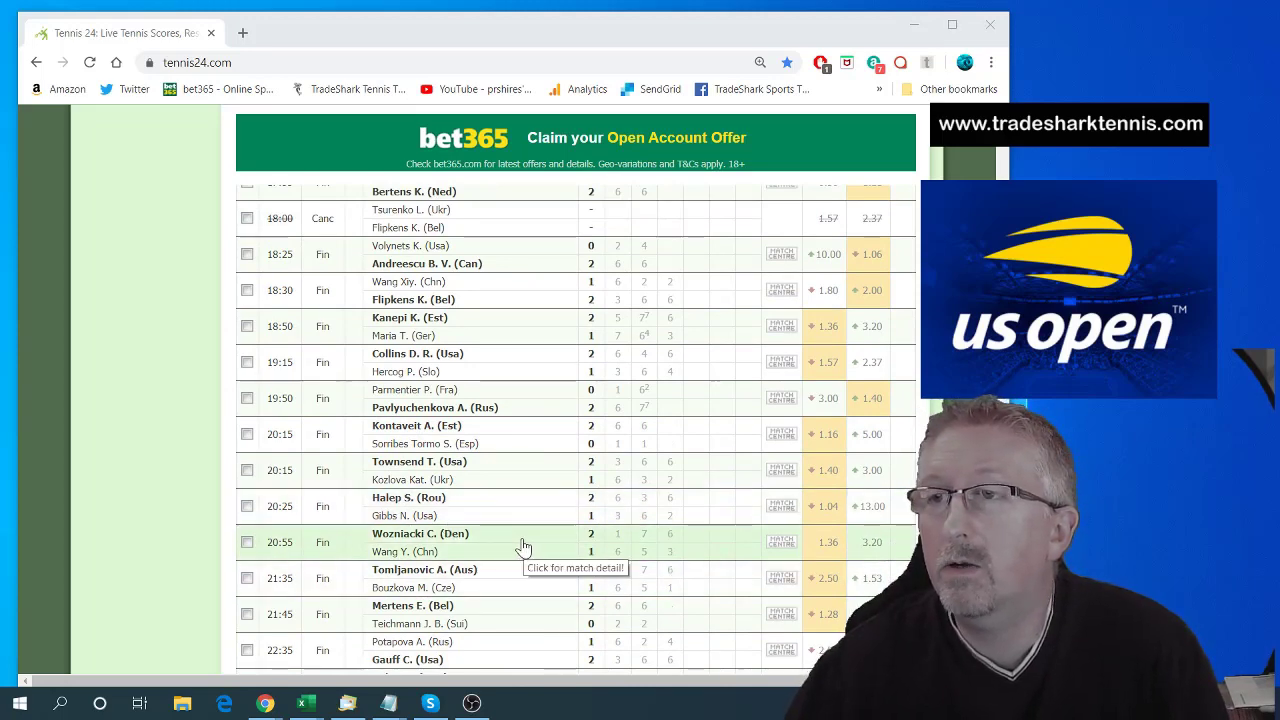
scroll(521, 547, "down", 1)
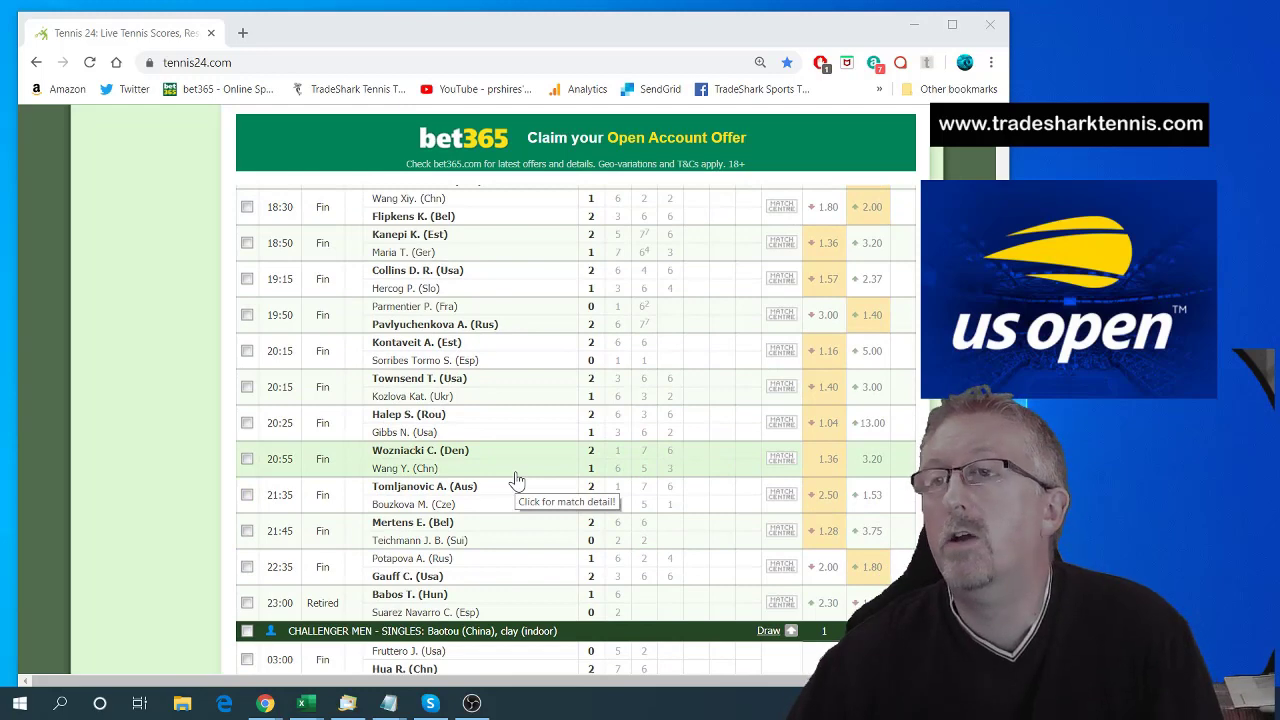
scroll(517, 481, "down", 1)
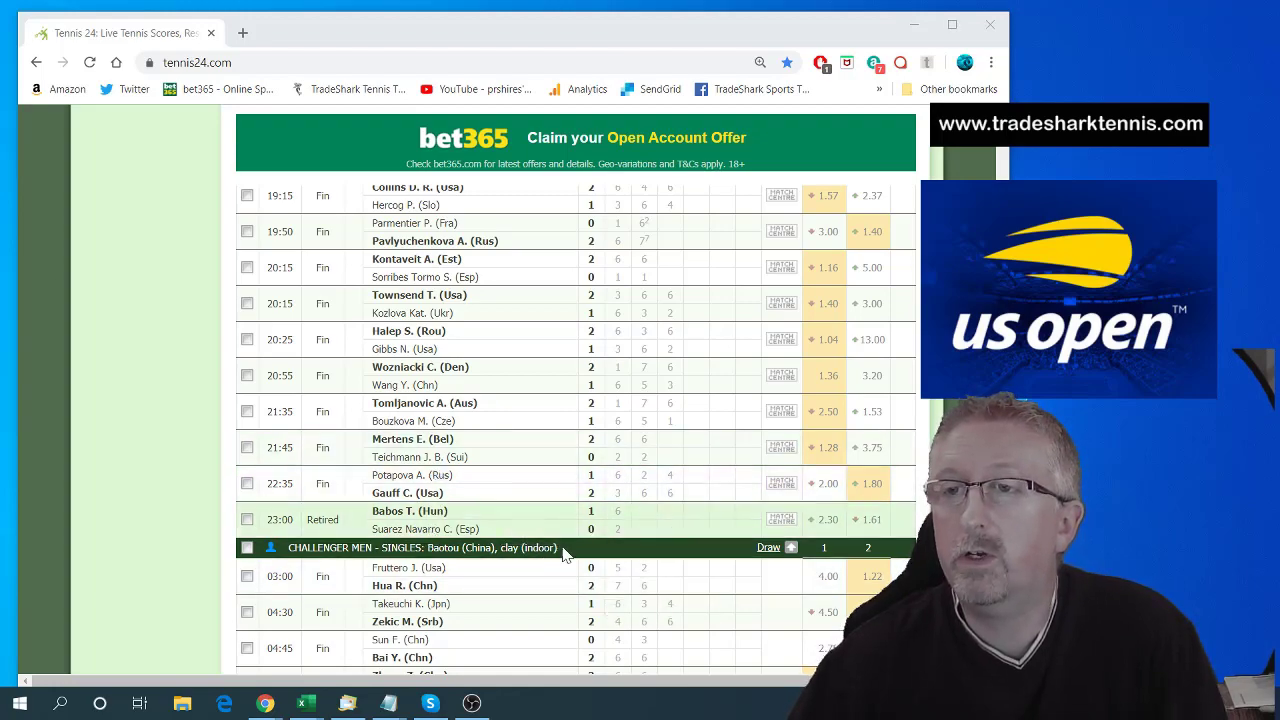
Change the match list date to the following day, 28/08
scroll(758, 510, "up", 3)
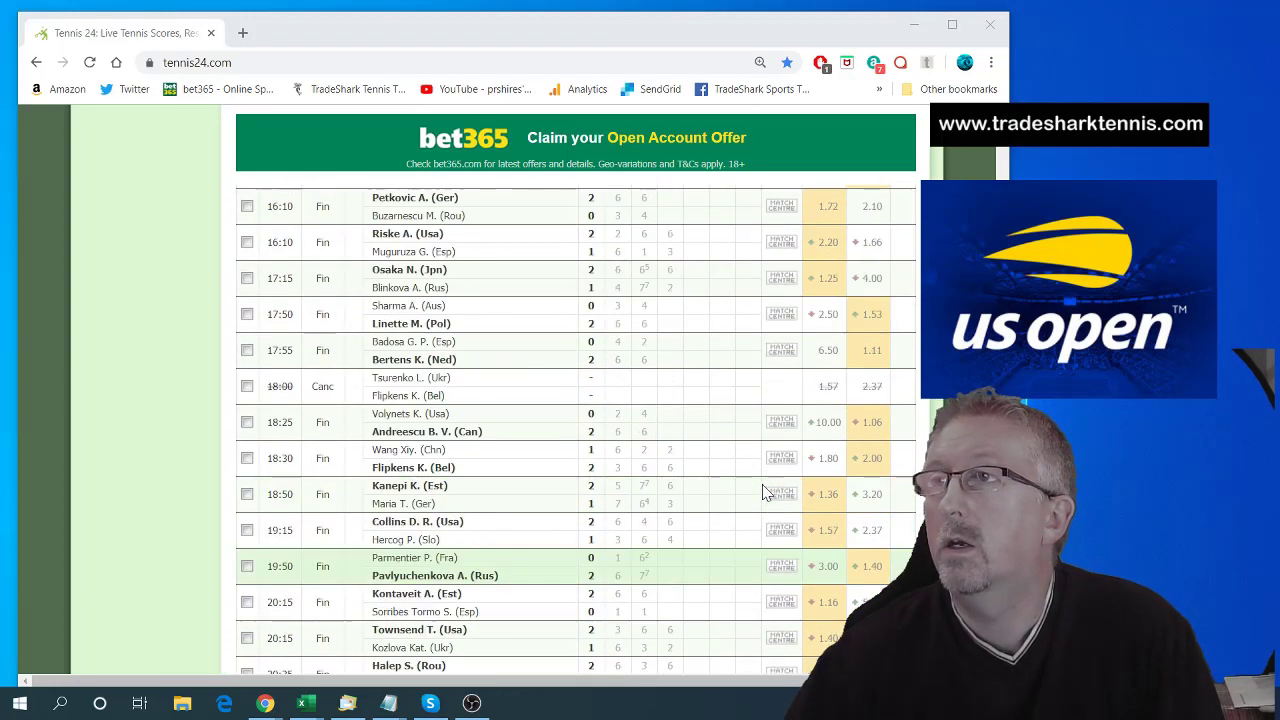
scroll(762, 492, "up", 10)
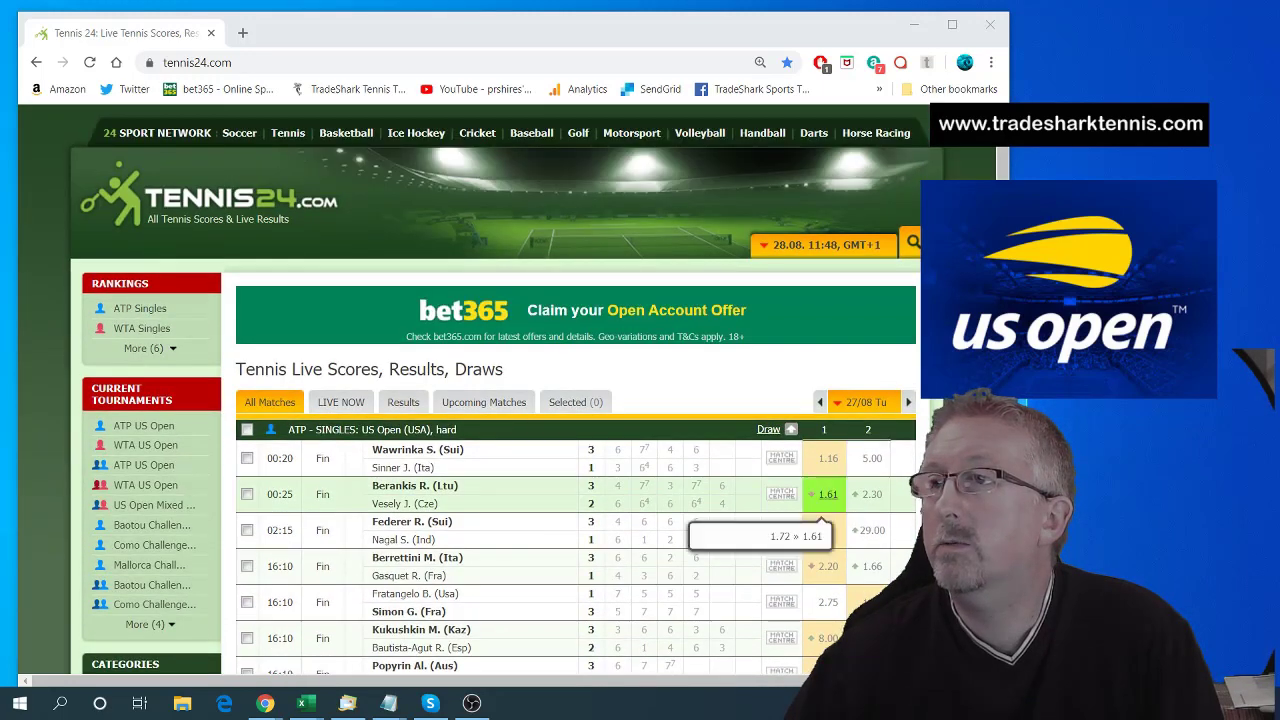
left_click(908, 404)
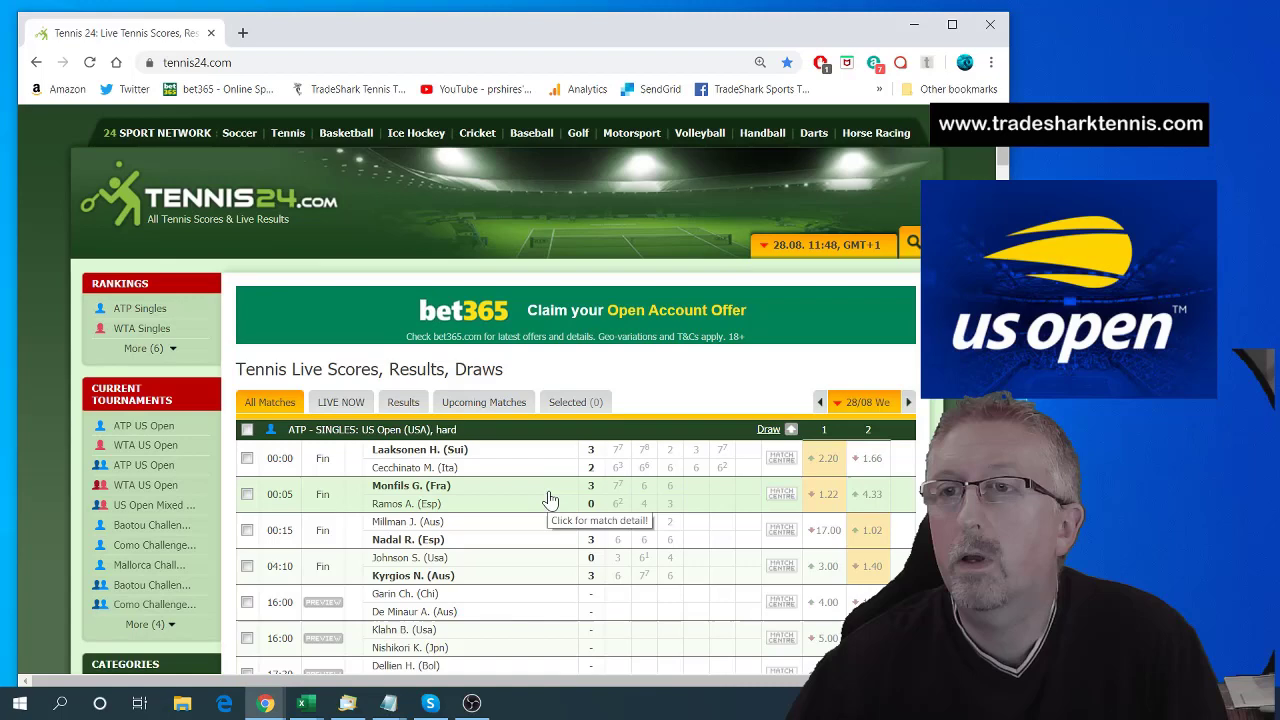
Review the 28/08 US Open singles list, covering the finished ATP and WTA matches and the upcoming ATP matches with their odds
scroll(549, 499, "down", 3)
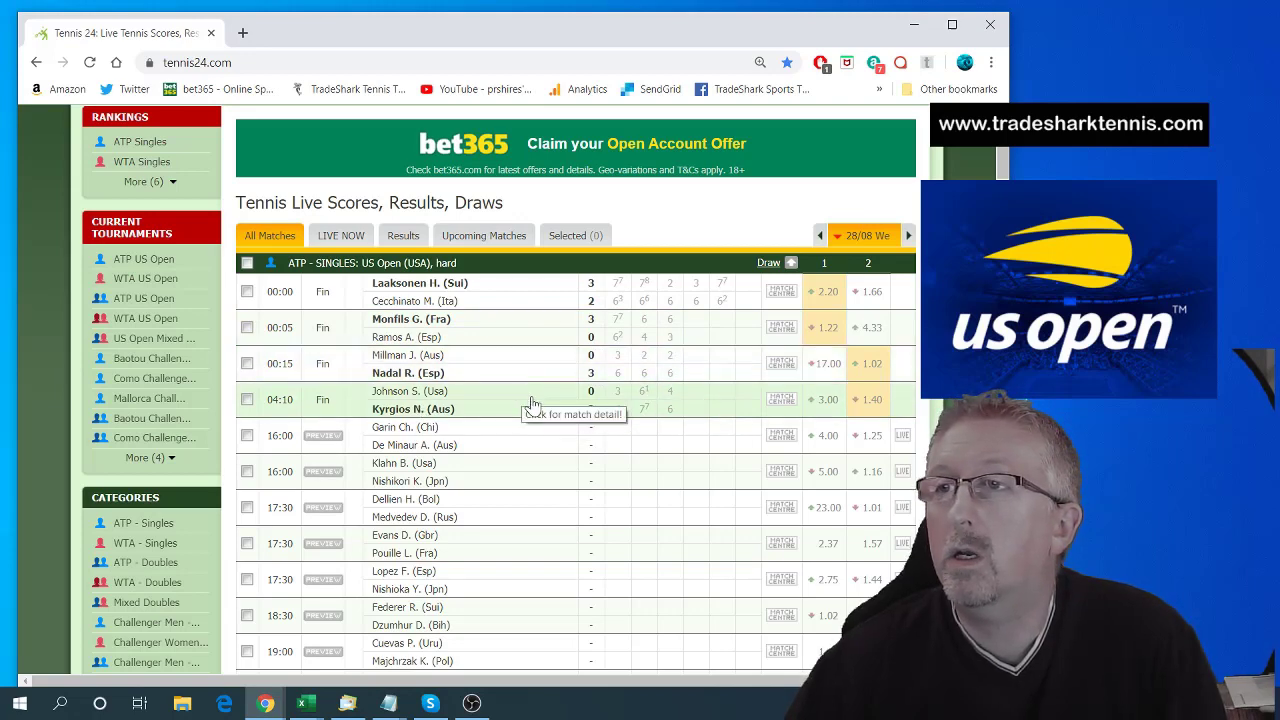
scroll(532, 404, "down", 7)
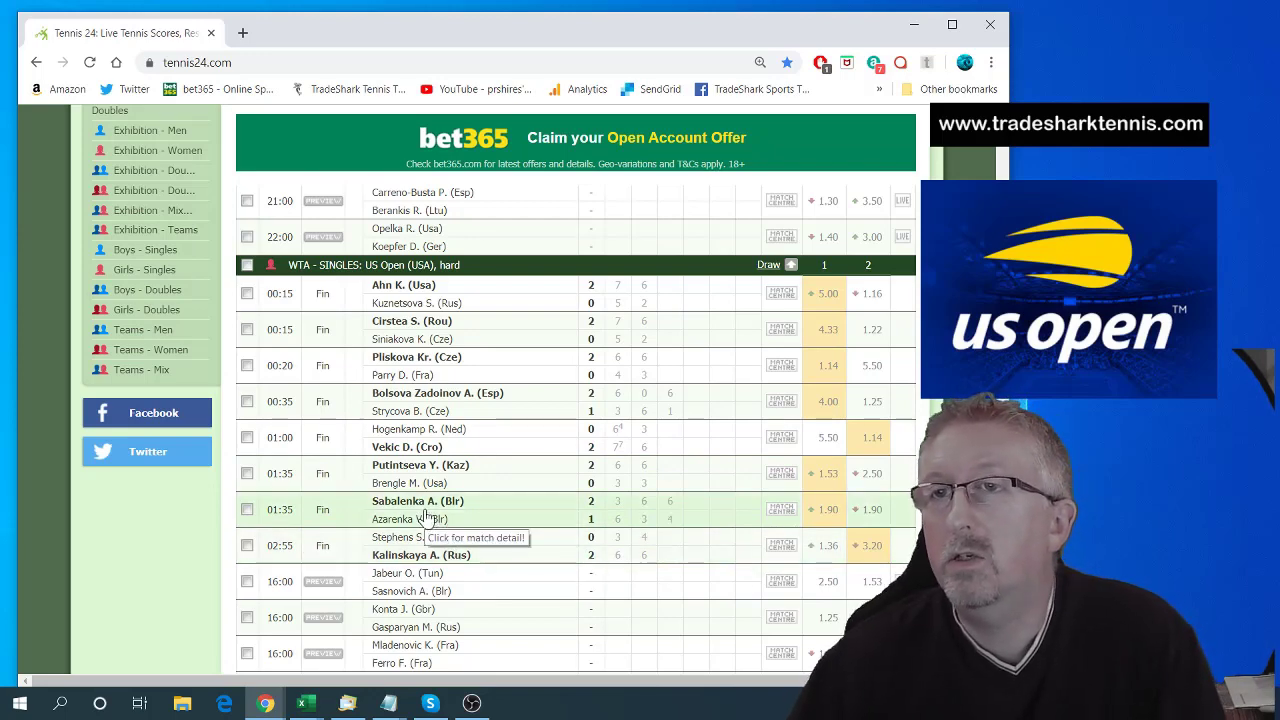
scroll(514, 470, "up", 4)
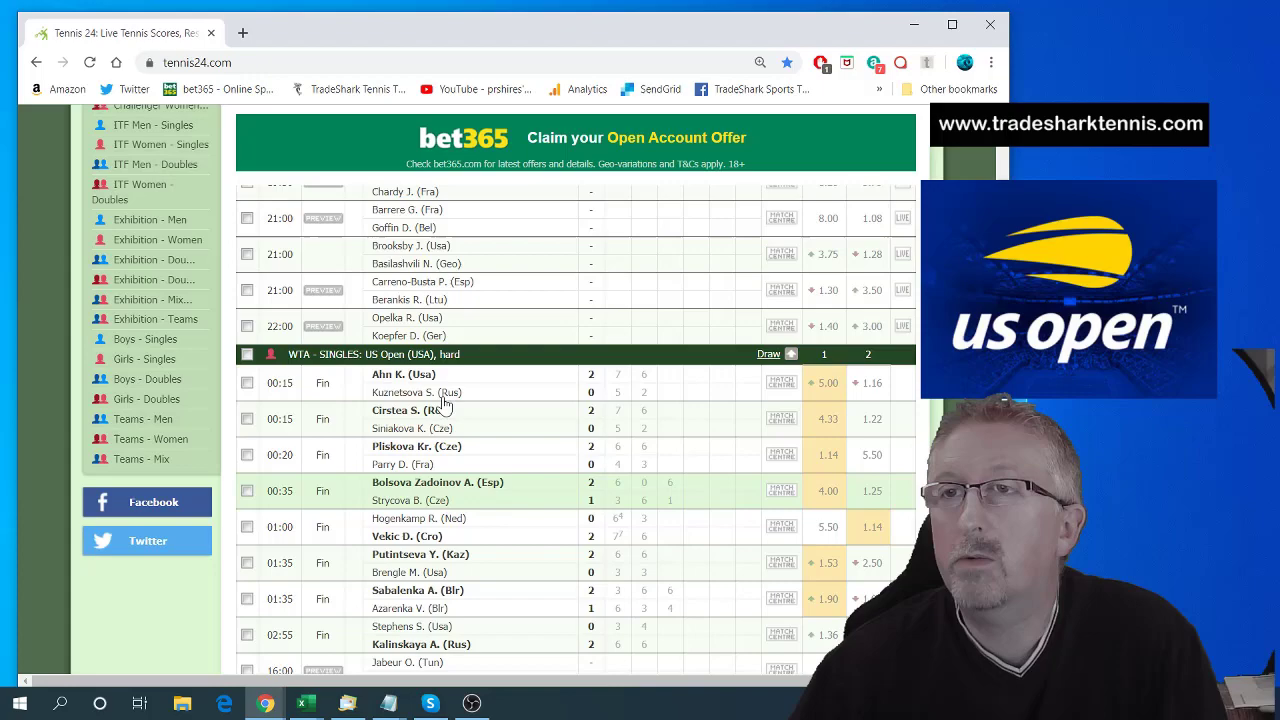
scroll(513, 490, "up", 1)
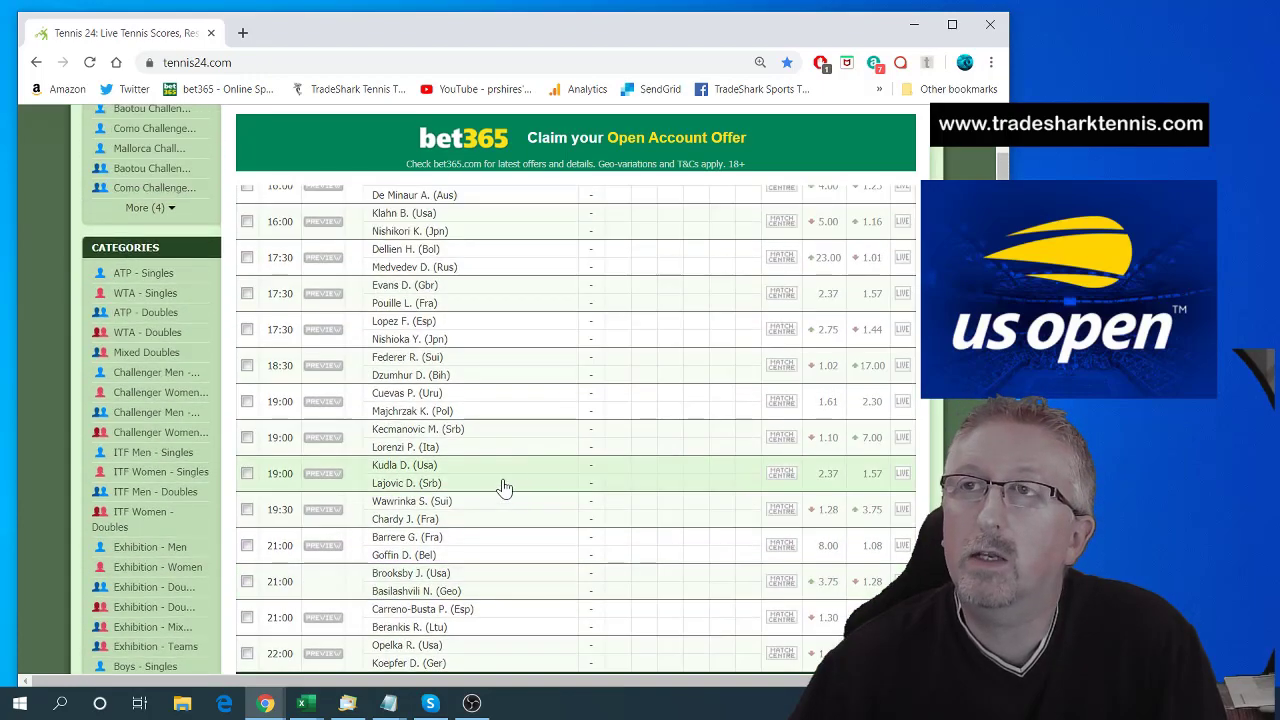
scroll(771, 380, "up", 3)
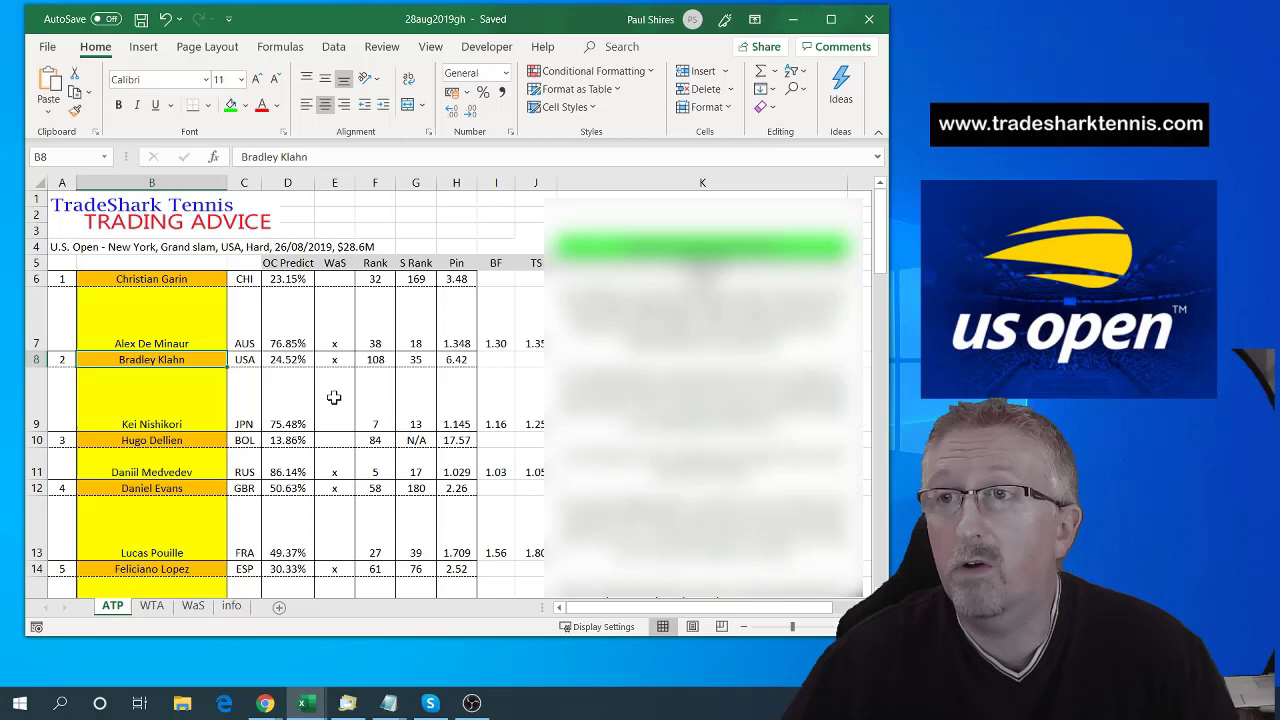
Switch to the 28aug2019gh Excel workbook and examine the predictions, rankings and odds for every match on the ATP sheet
scroll(334, 397, "down", 3)
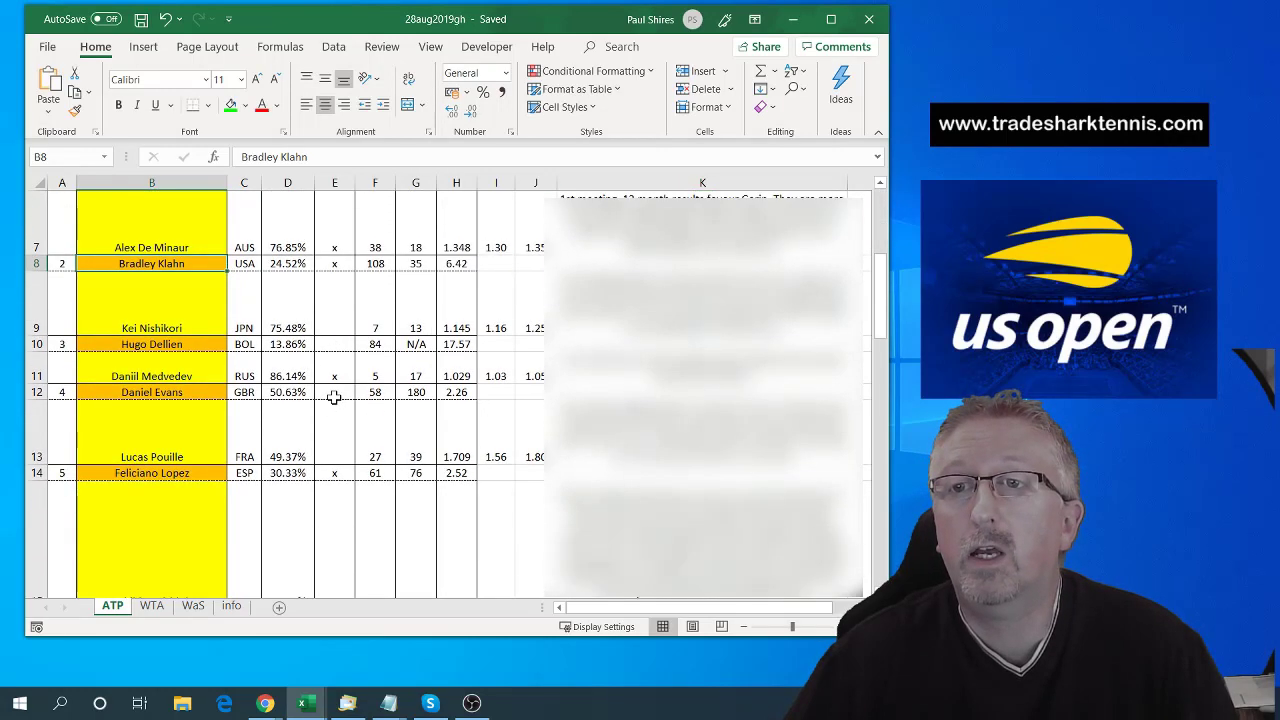
scroll(334, 397, "down", 1)
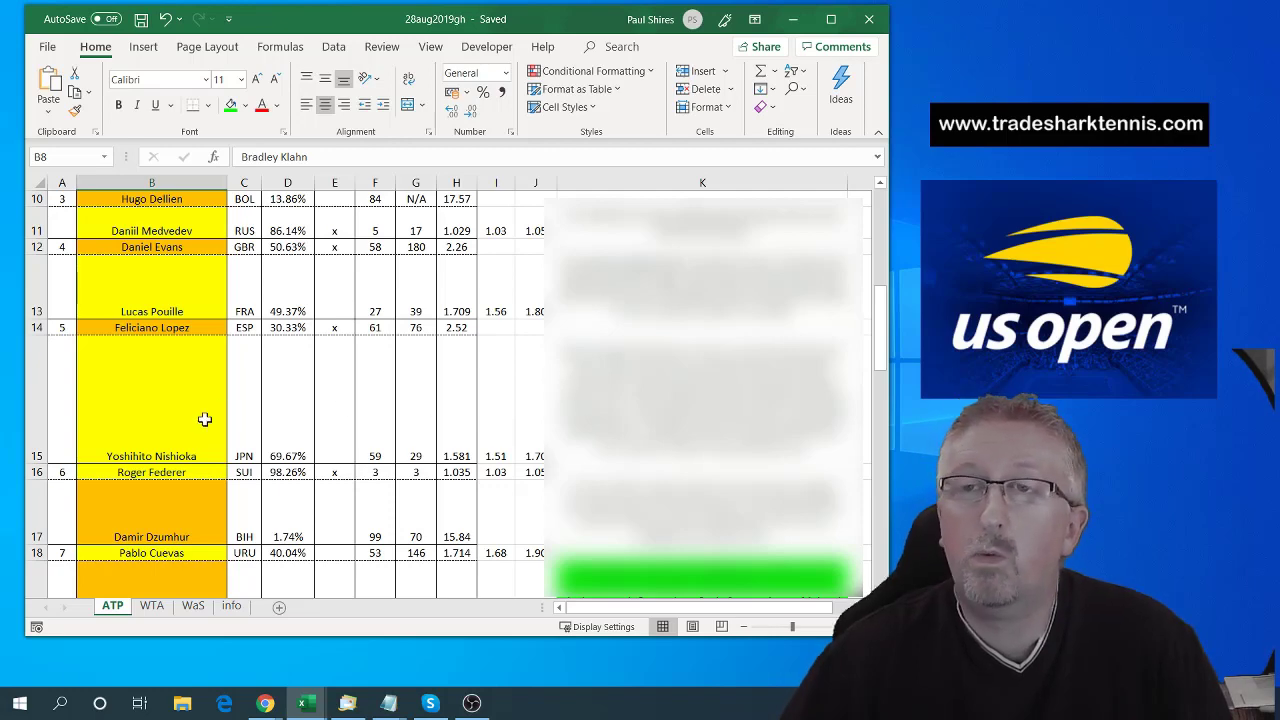
scroll(203, 364, "down", 2)
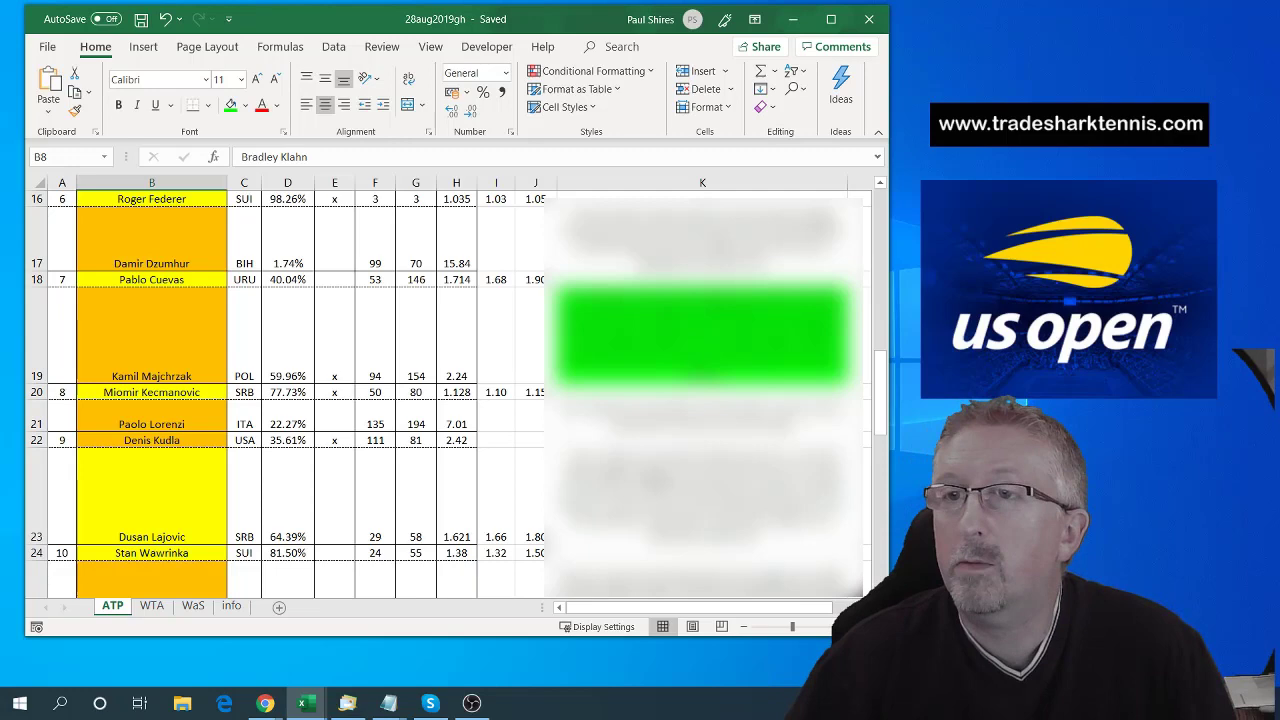
scroll(436, 476, "down", 1)
scroll(436, 476, "down", 1)
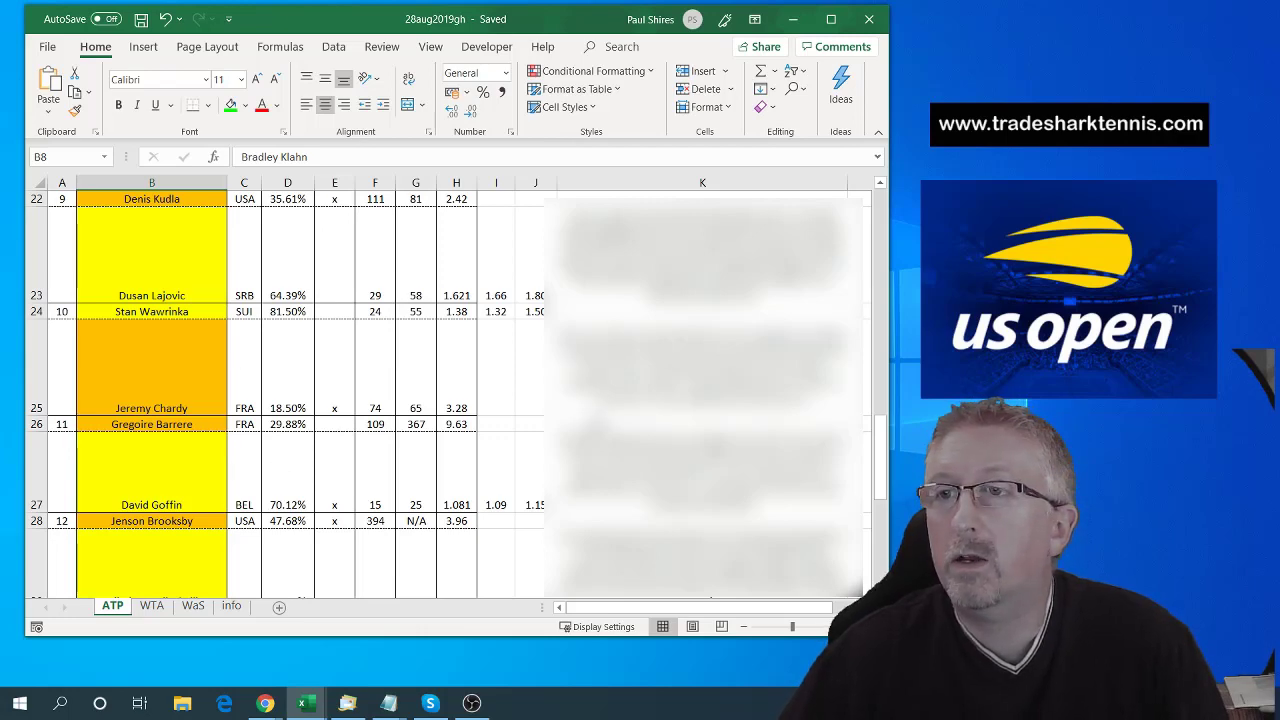
scroll(450, 472, "down", 1)
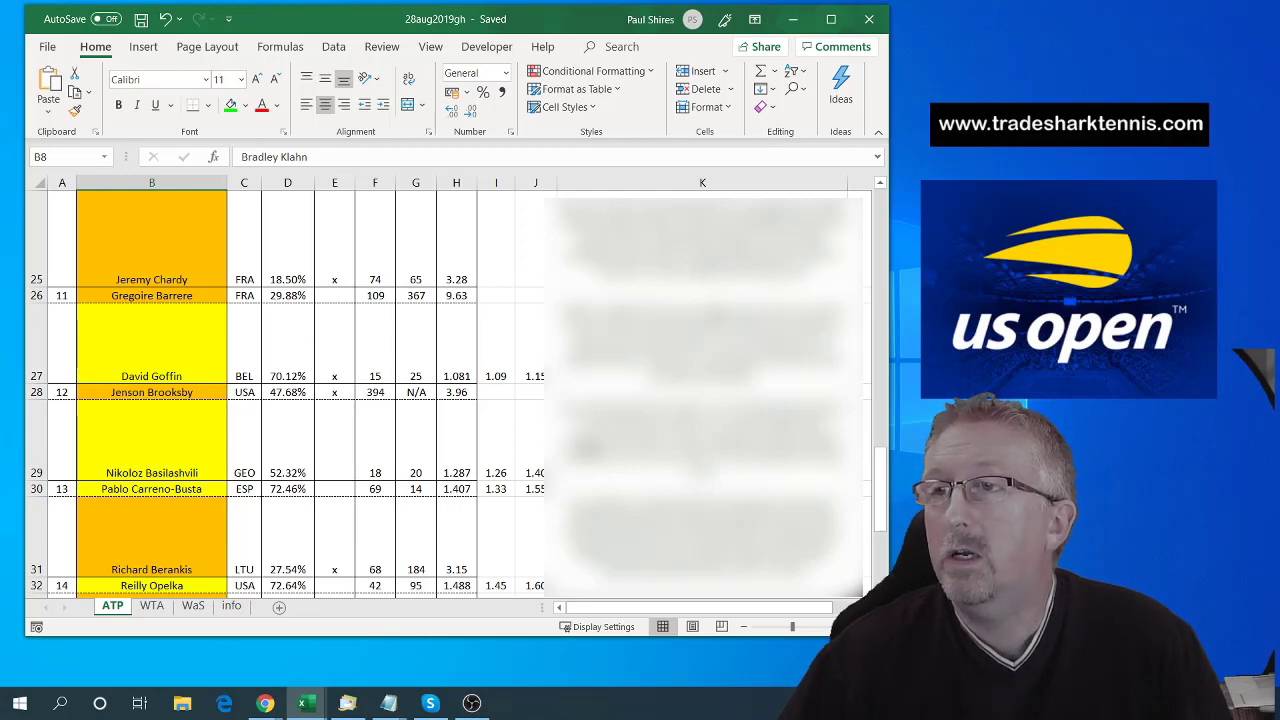
scroll(361, 466, "down", 2)
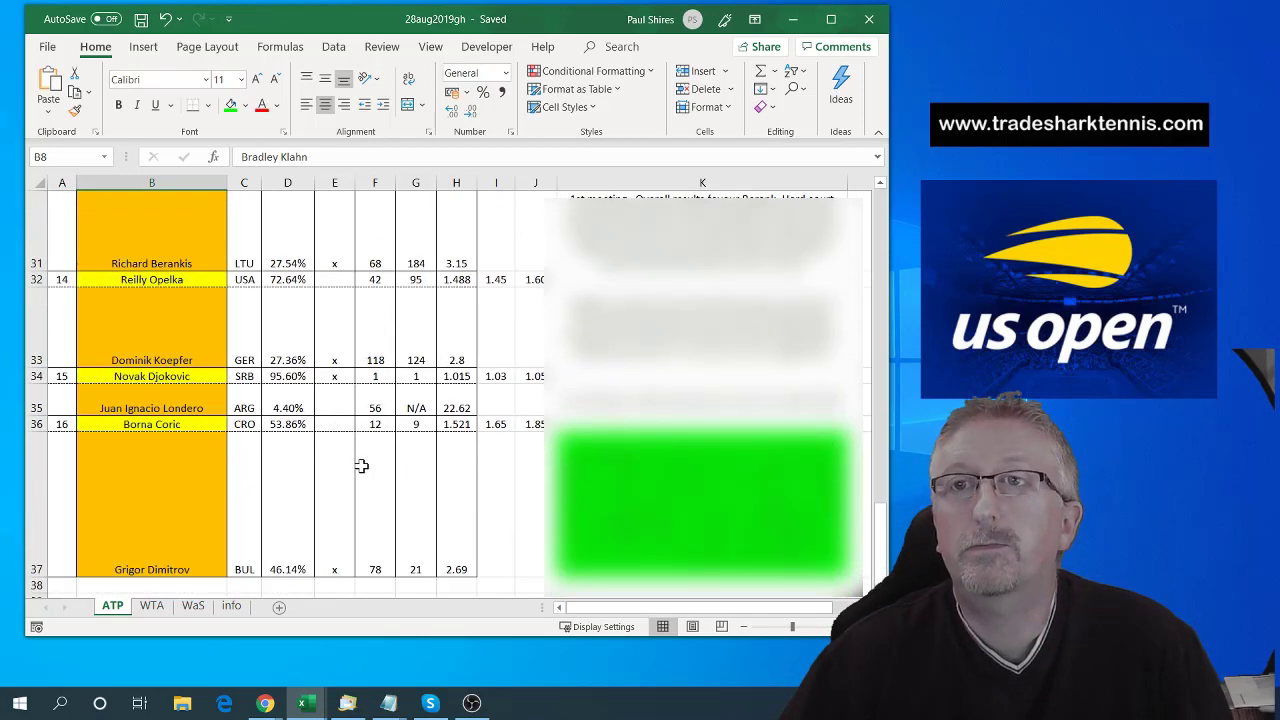
Re-examine the predictions, rankings and odds of the last ATP matches, numbers 12 to 16, down to the end of the list
scroll(361, 466, "up", 1)
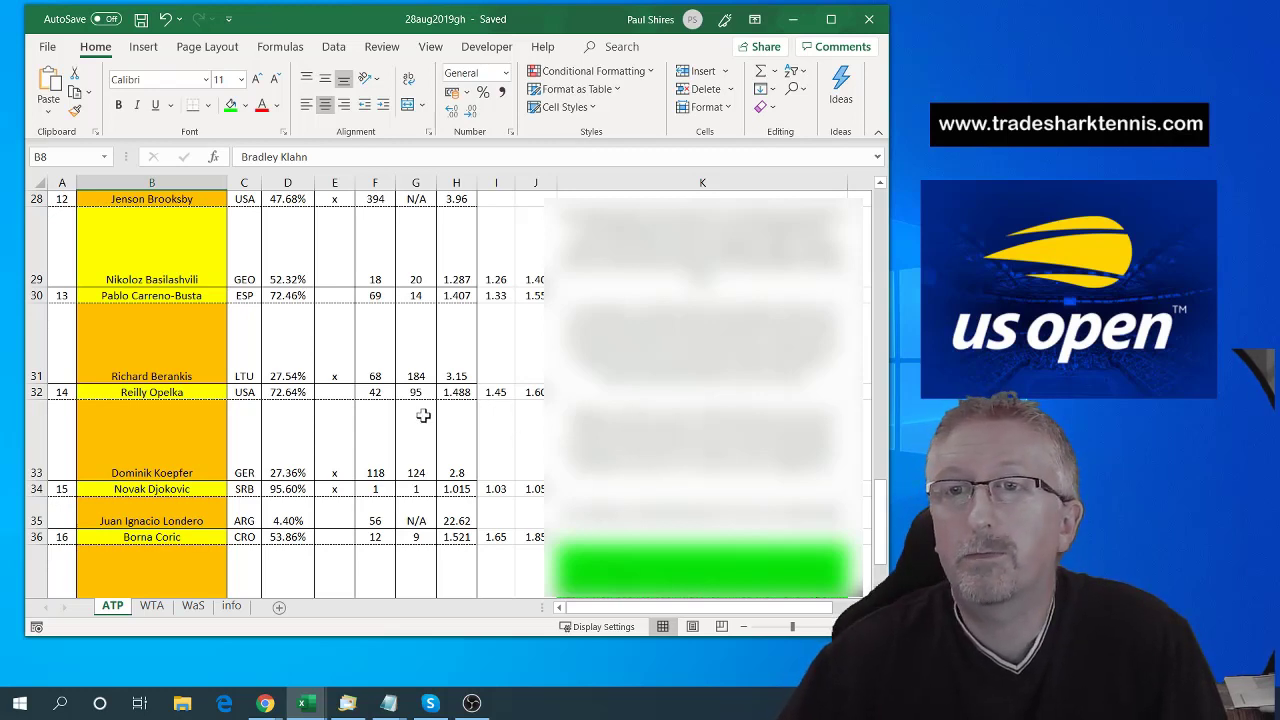
scroll(416, 414, "down", 1)
scroll(407, 412, "down", 1)
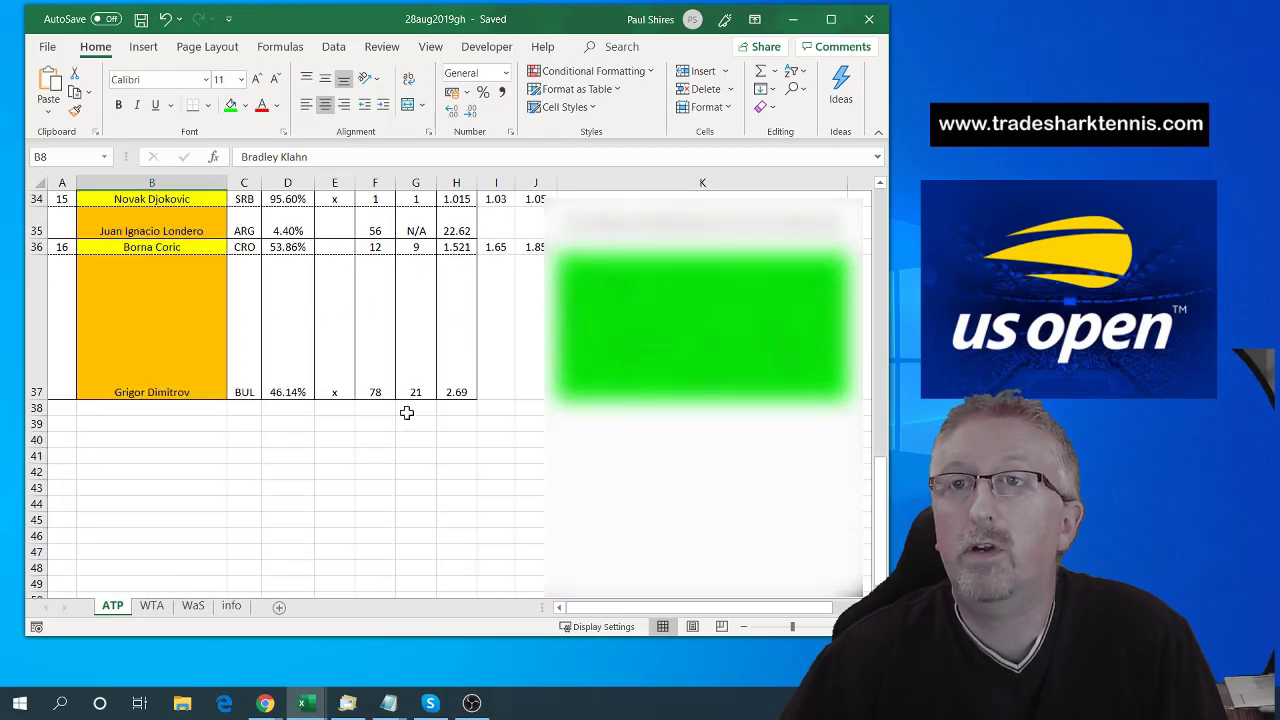
scroll(407, 412, "up", 1)
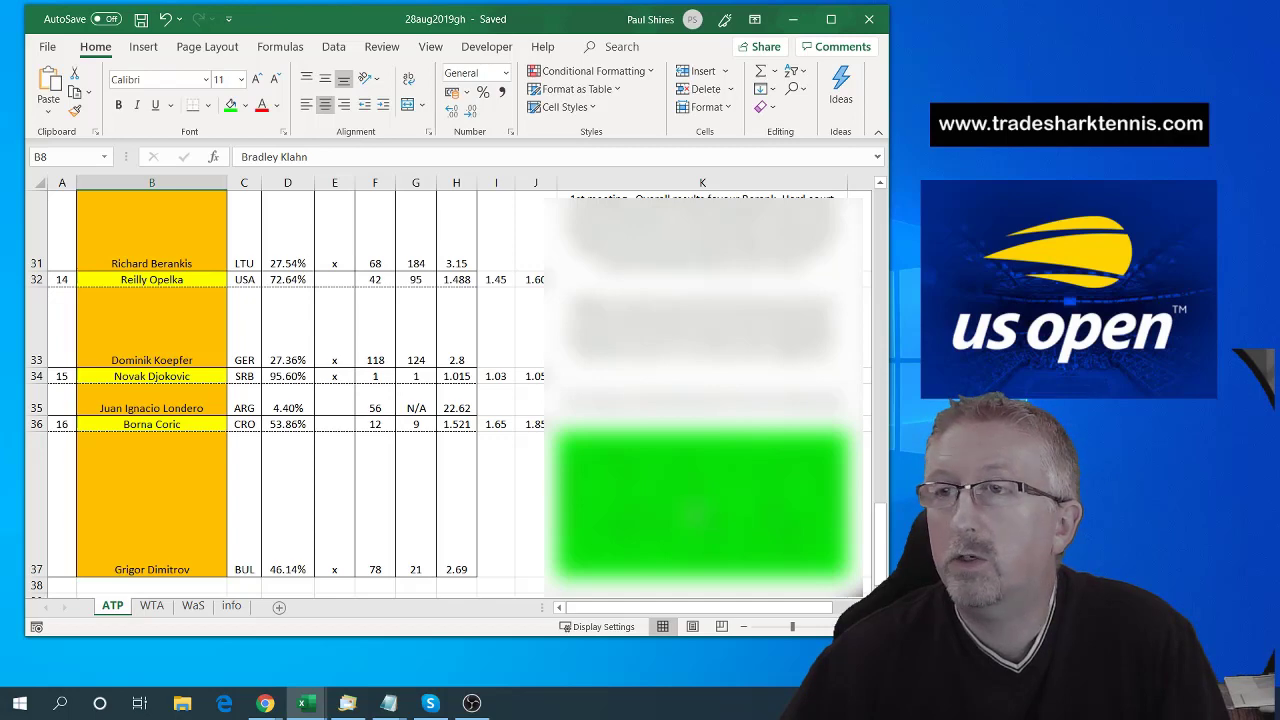
Switch to the WTA sheet and examine the predictions, rankings and odds for matches 1 to 16
left_click(152, 606)
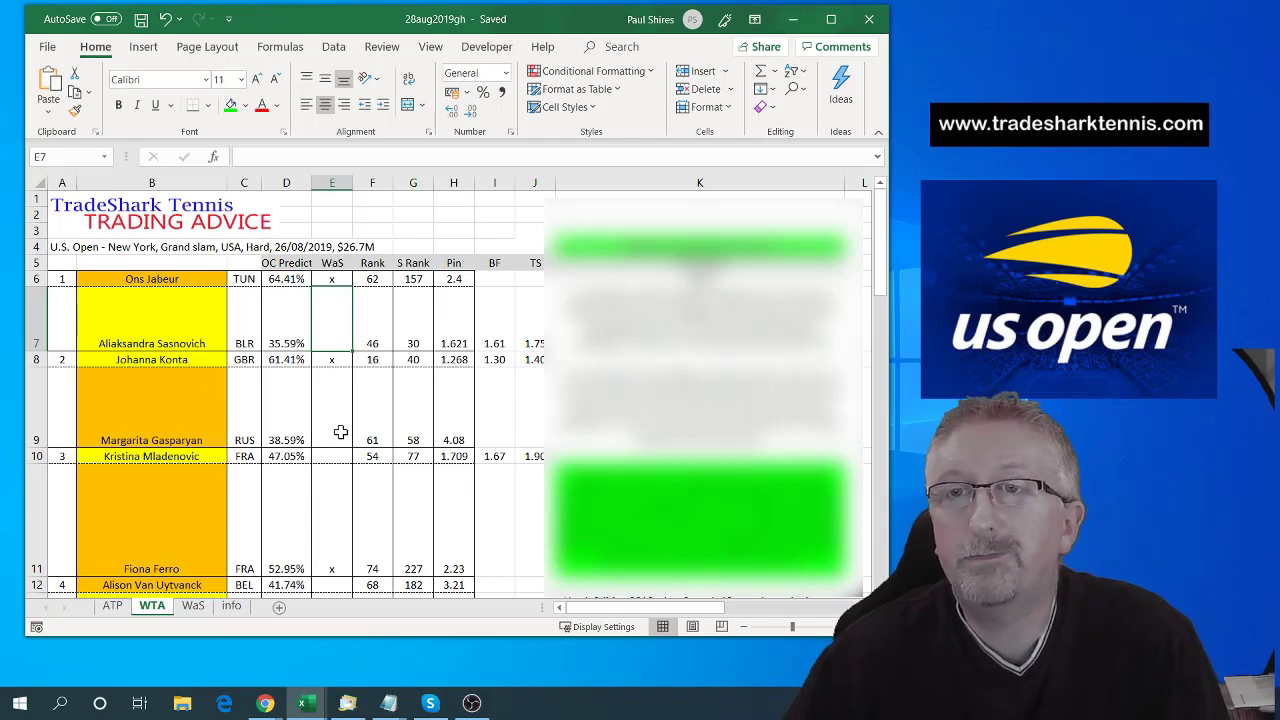
scroll(341, 429, "down", 1)
scroll(341, 429, "down", 1)
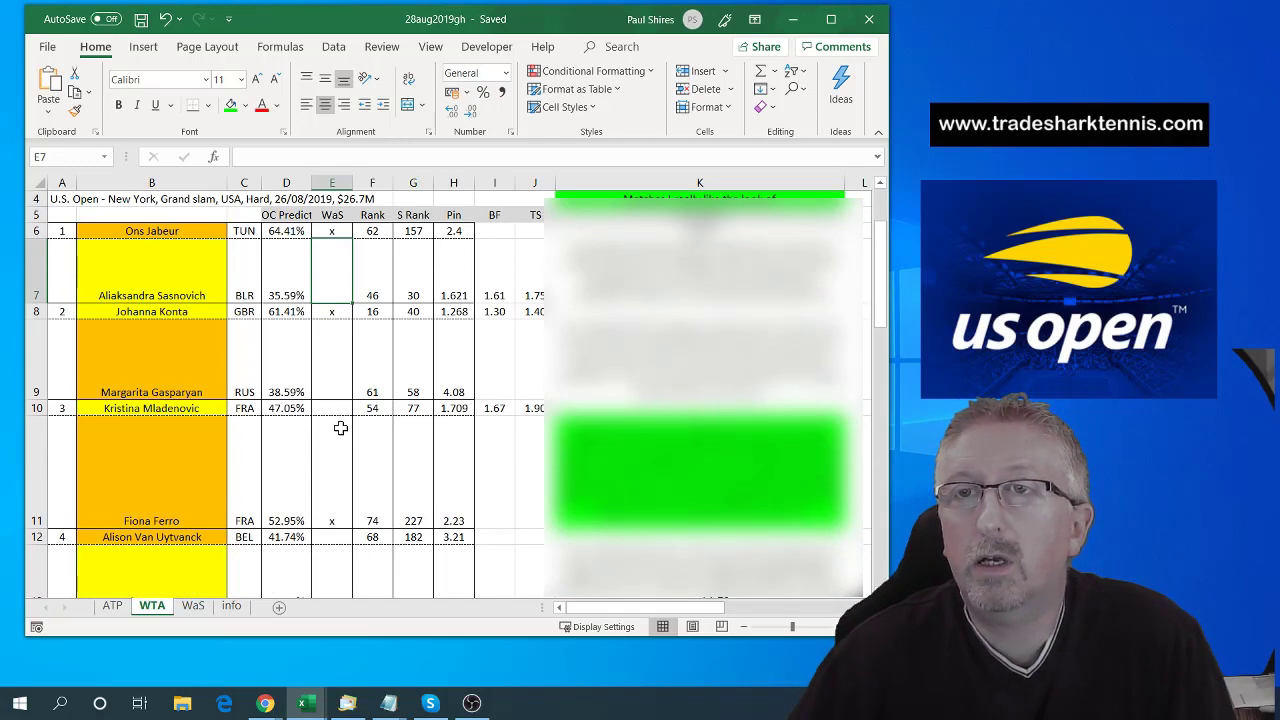
scroll(341, 428, "down", 1)
scroll(341, 428, "down", 1)
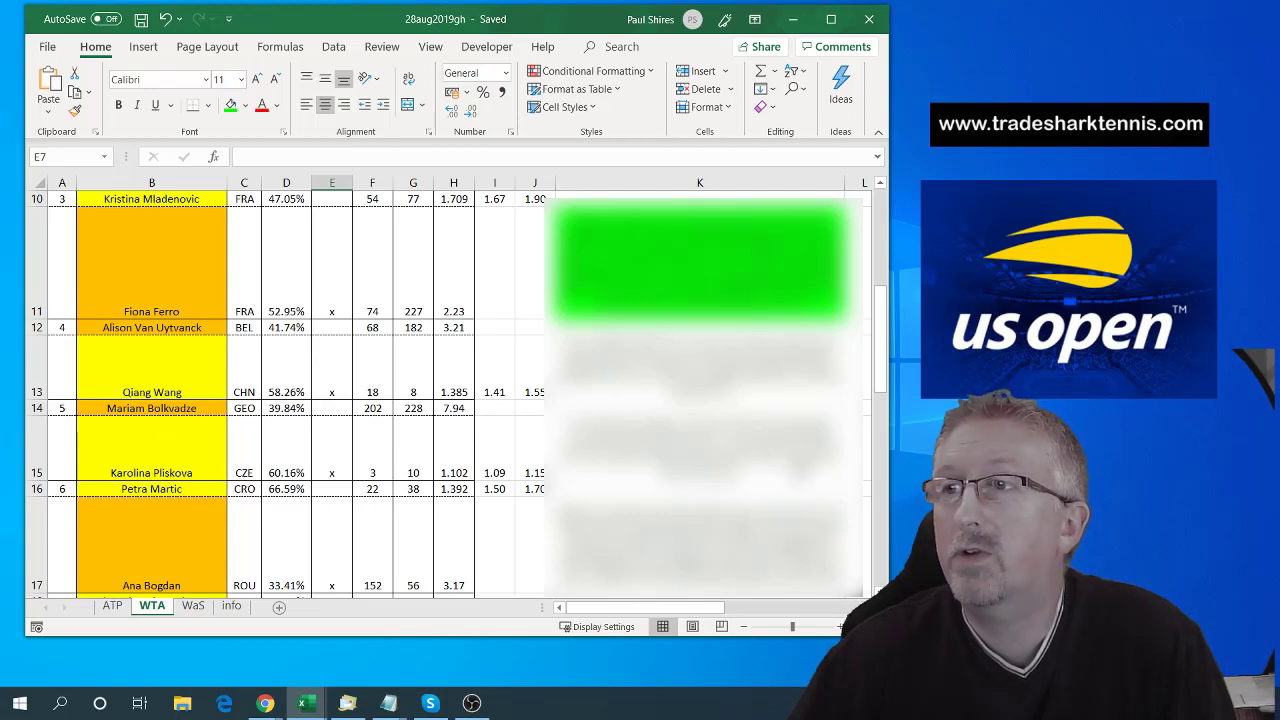
scroll(346, 443, "down", 1)
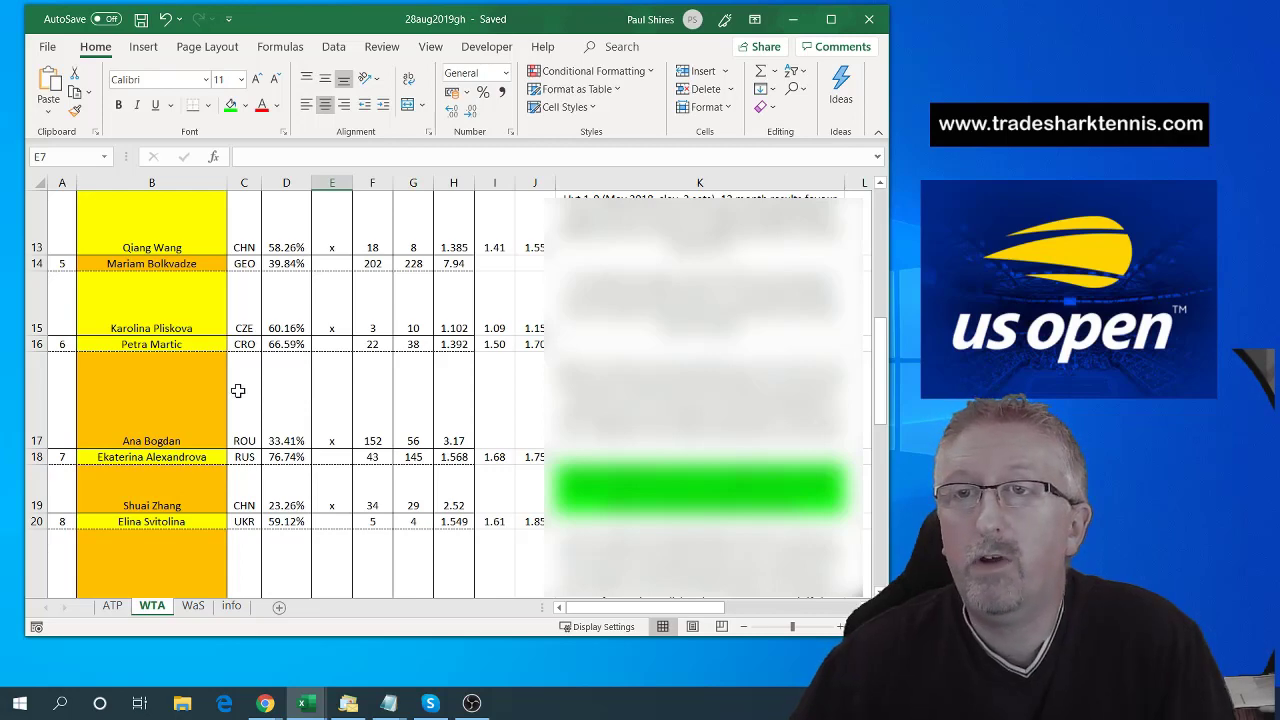
scroll(172, 354, "down", 1)
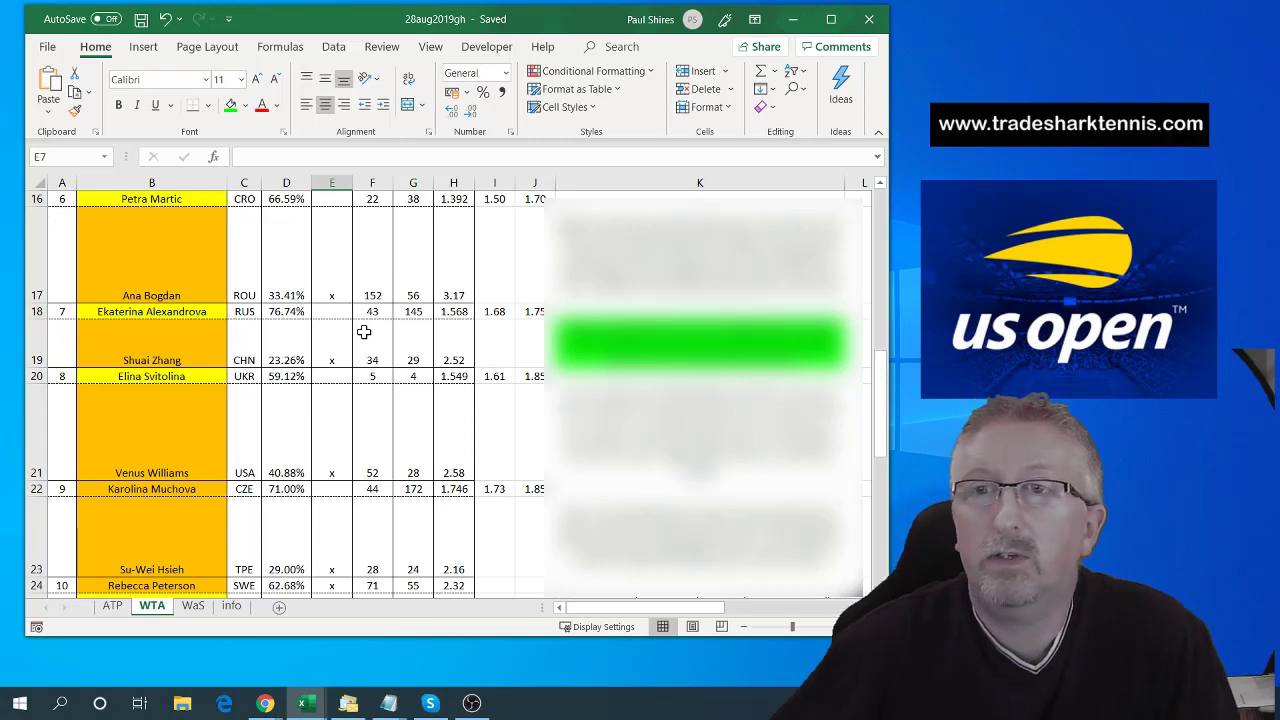
scroll(330, 376, "down", 1)
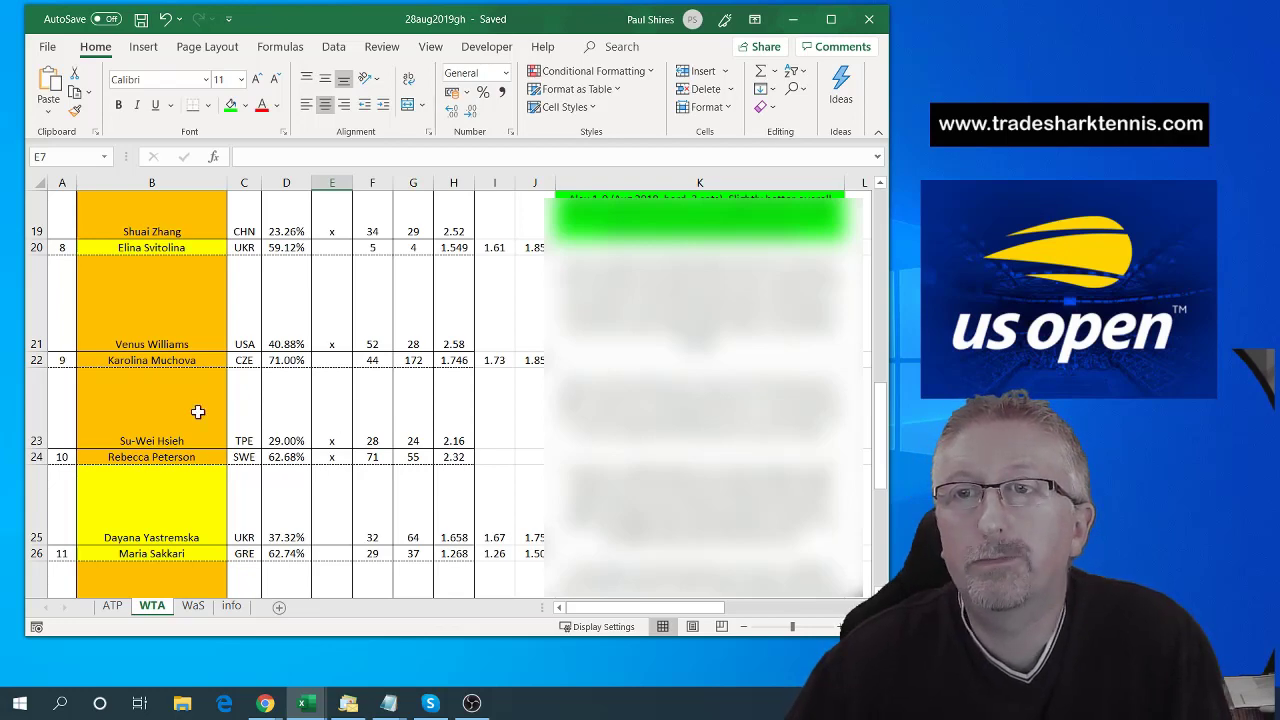
scroll(200, 366, "down", 1)
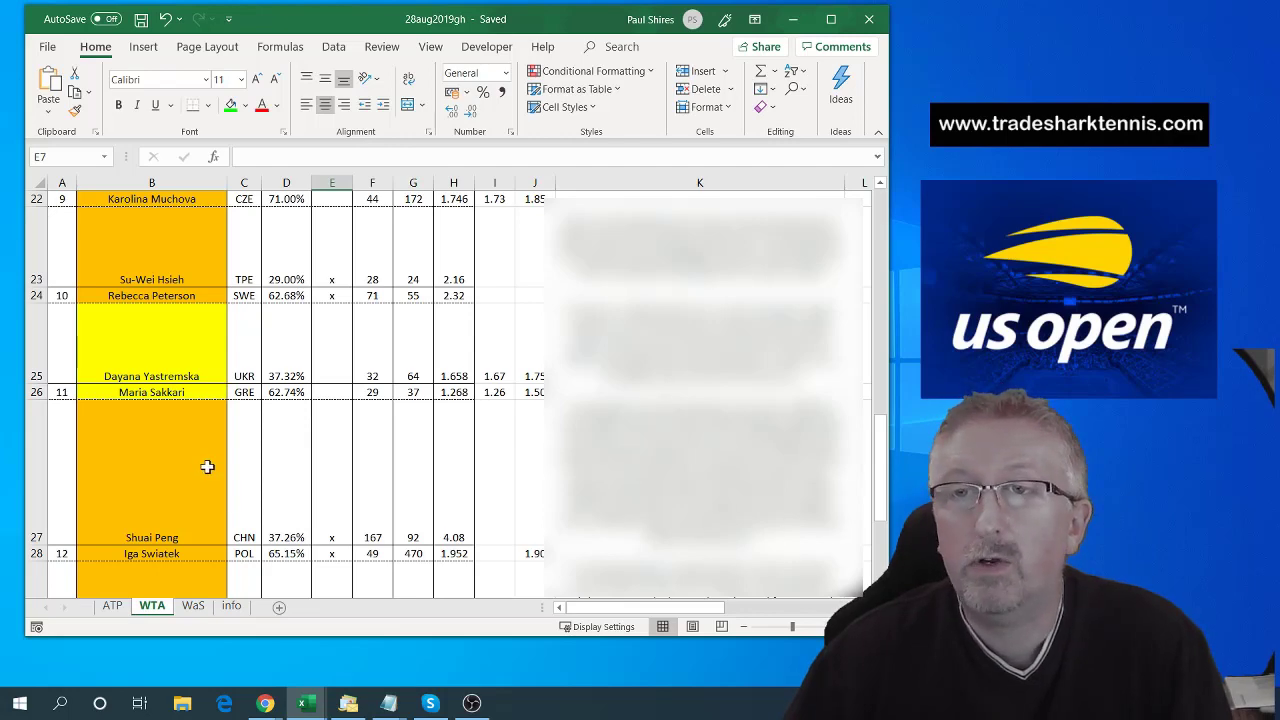
scroll(205, 458, "down", 2)
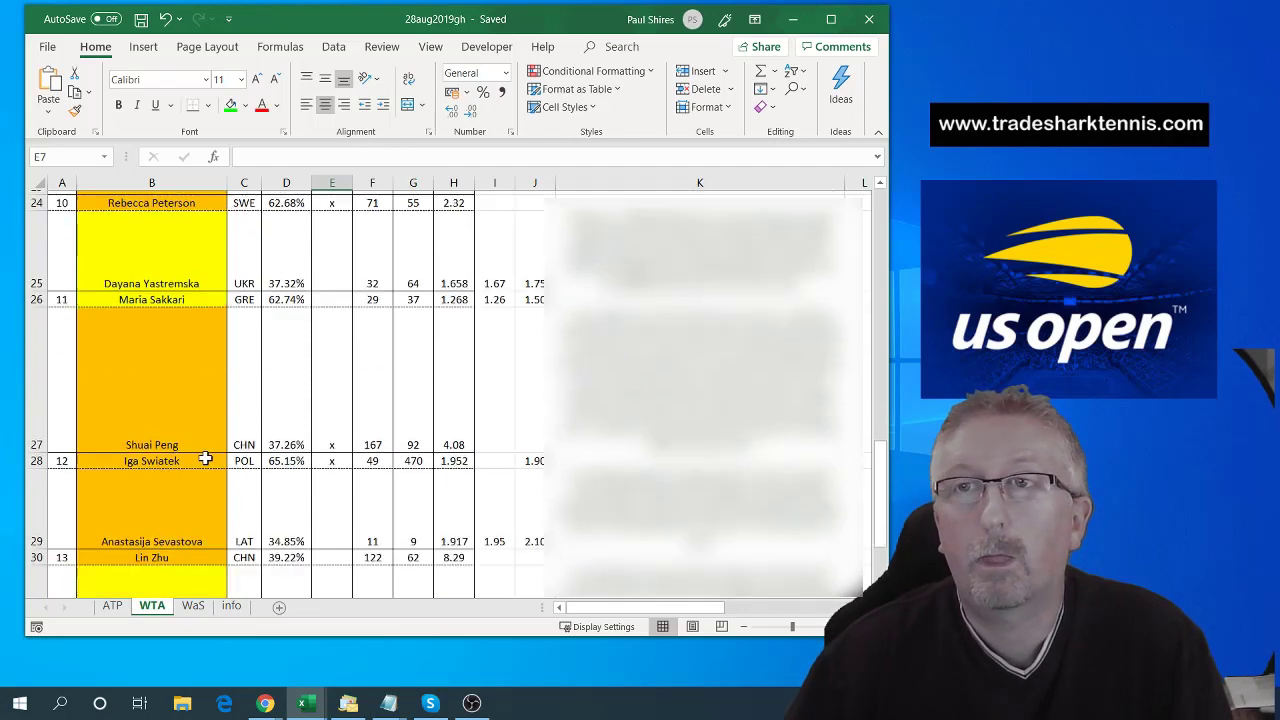
scroll(205, 458, "down", 1)
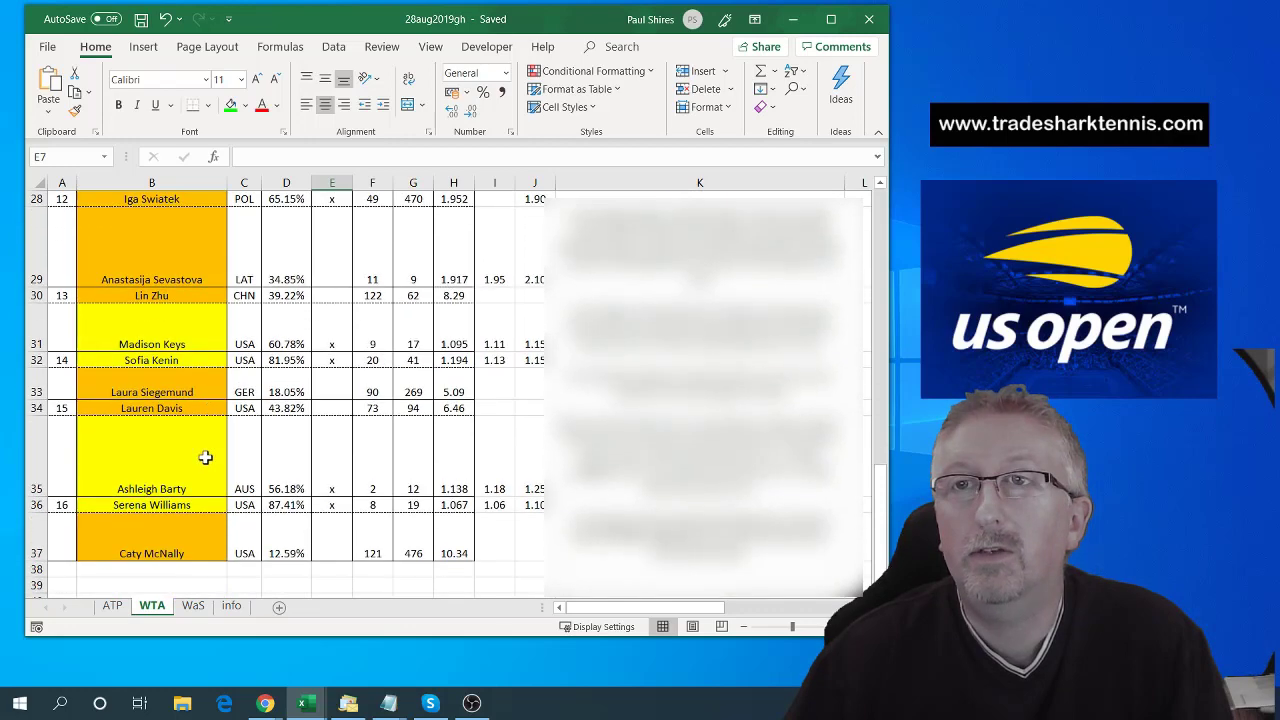